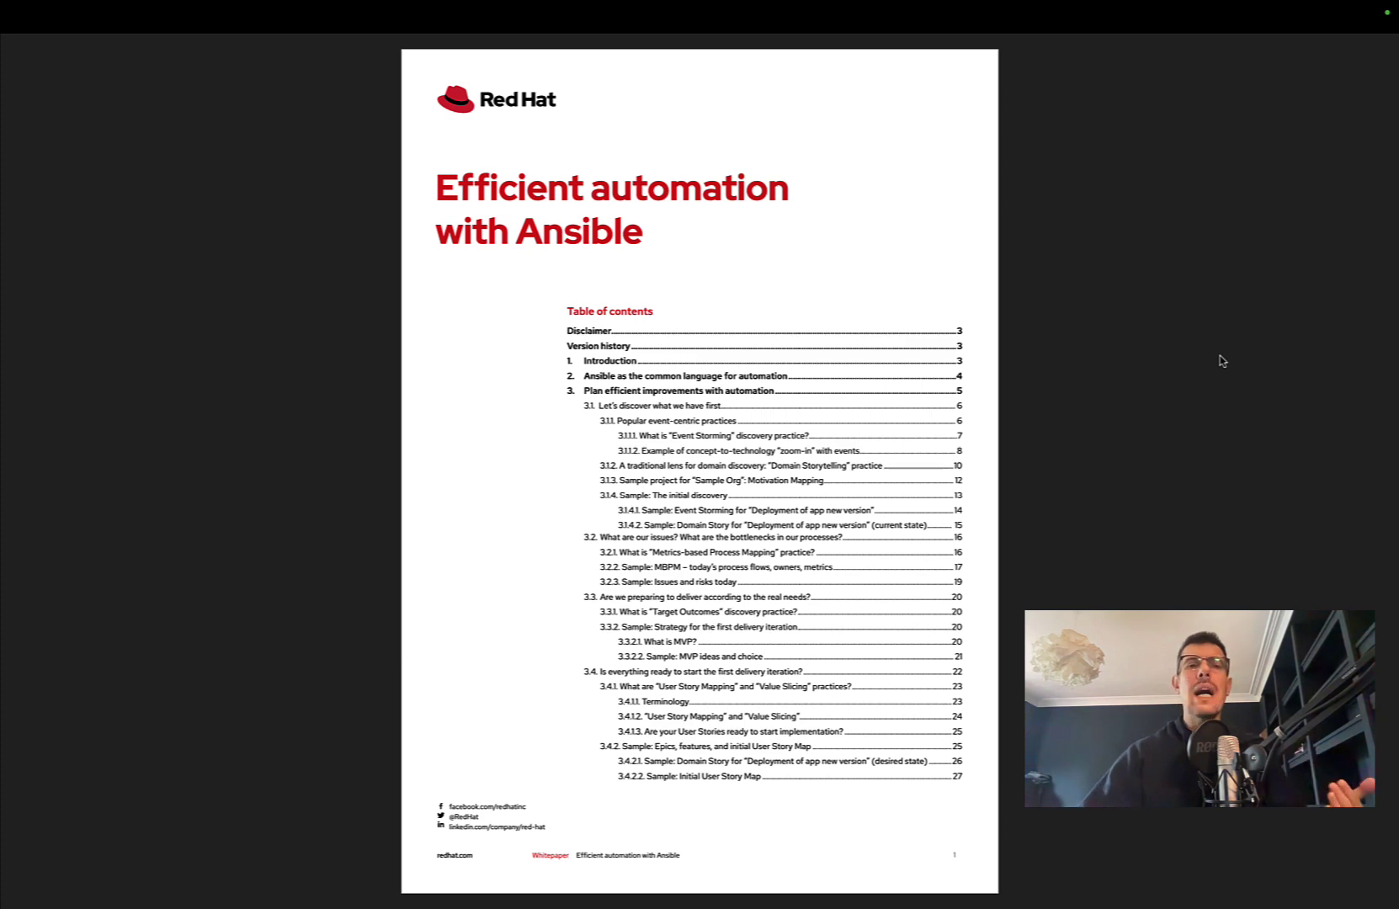
Step: Page through the Ansible whitepaper from the cover to the pages 42–43 spread
key("Page_Down")
key("Page_Down")
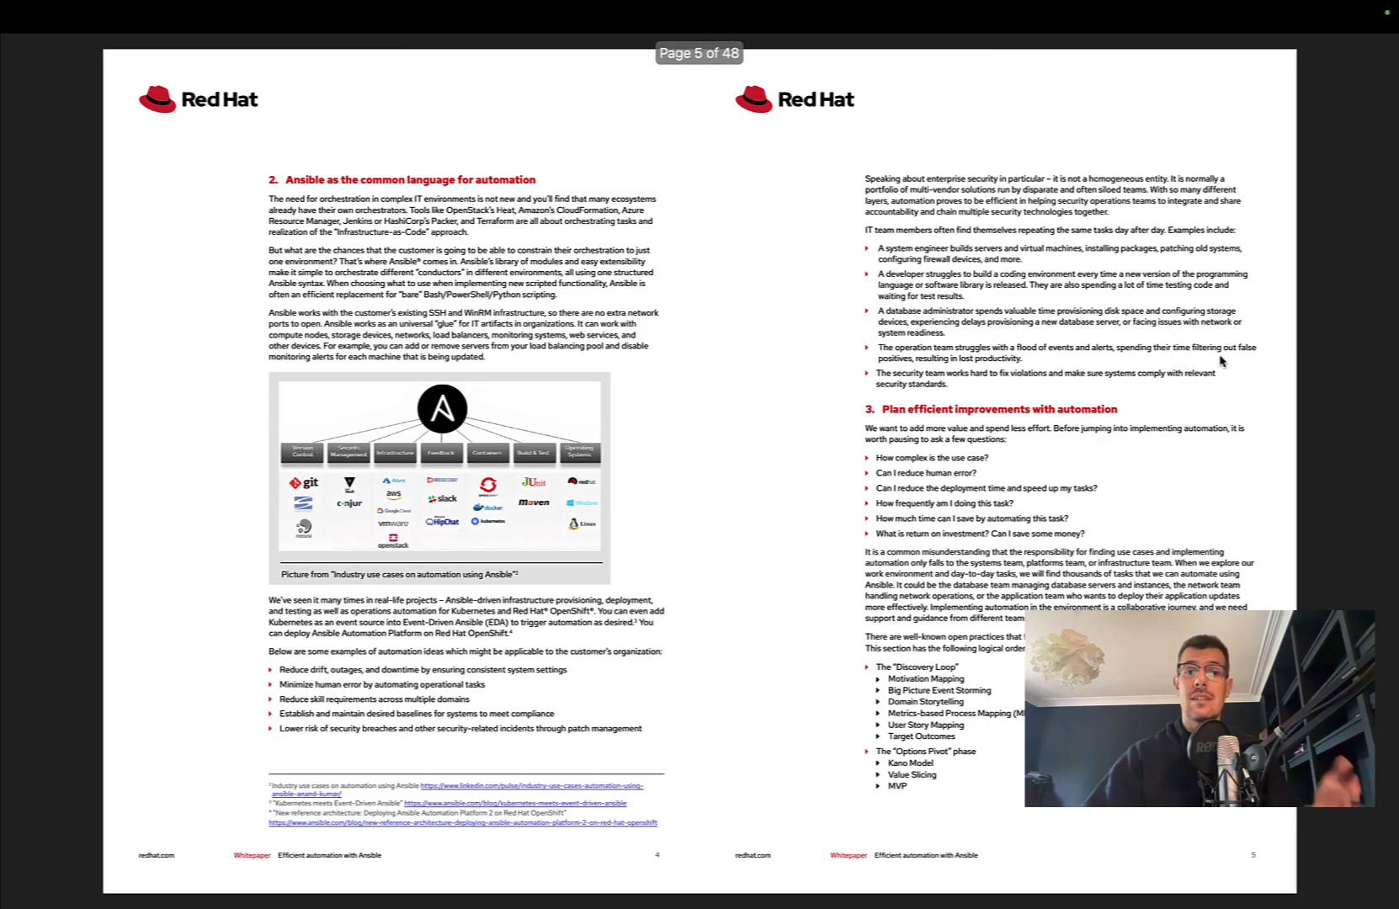
key("Page_Down")
key("Page_Down")
key("Page_Down")
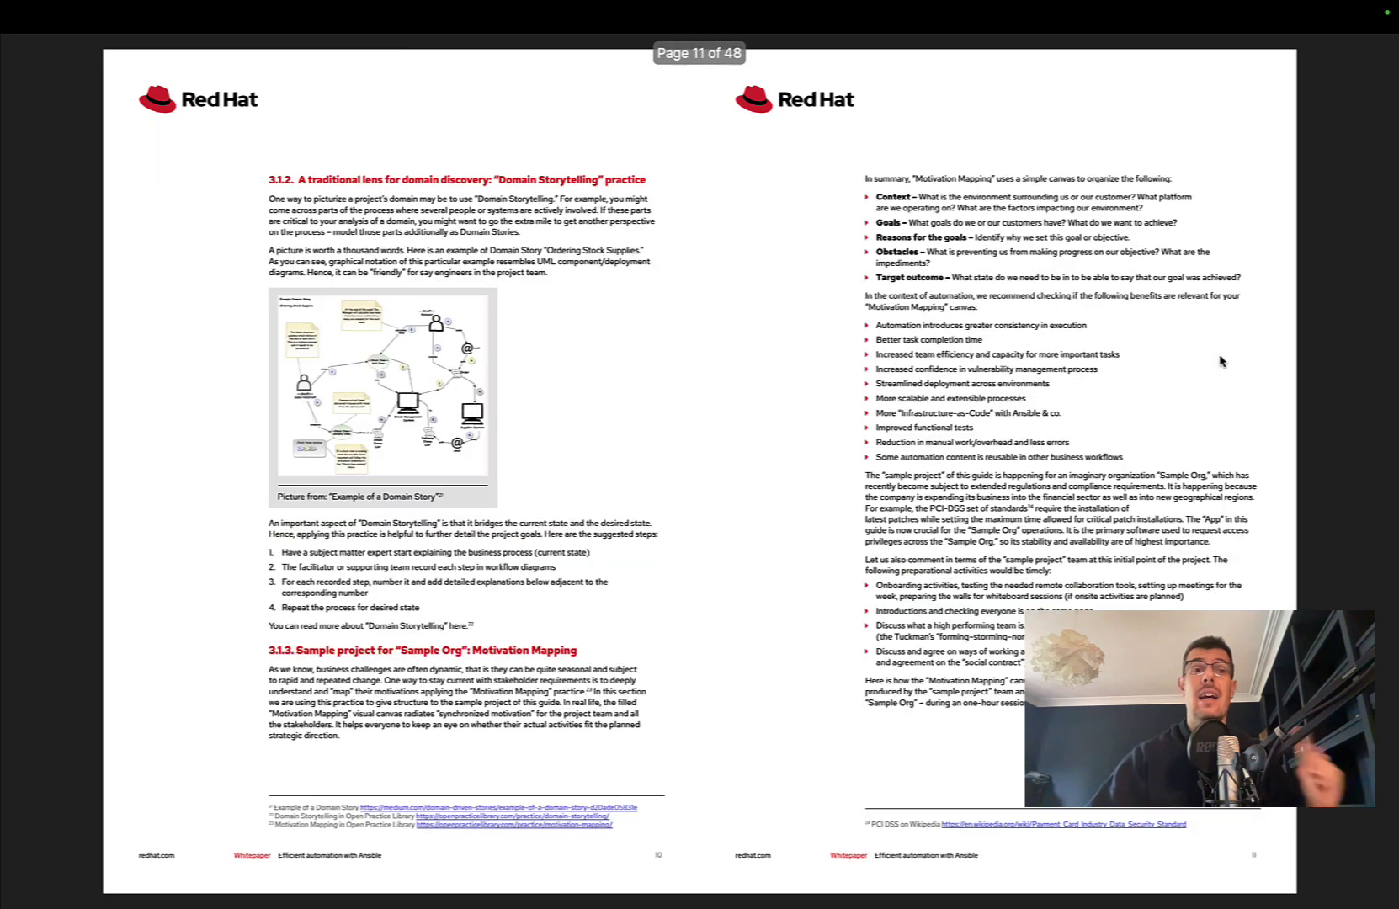
key("Page_Down")
key("Page_Down")
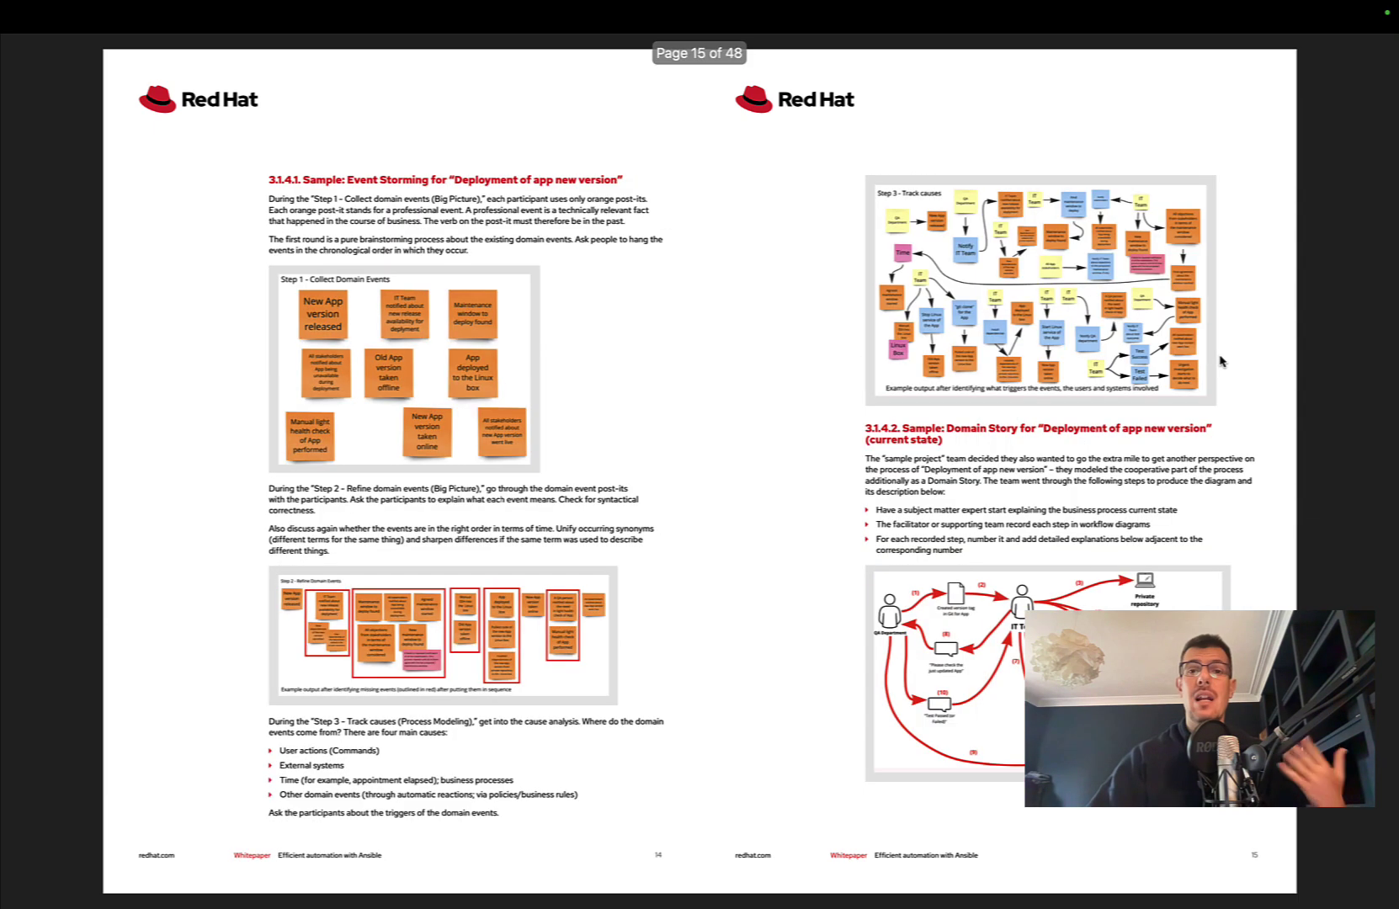
key("Page_Down")
key("Page_Down")
key("Page_Down")
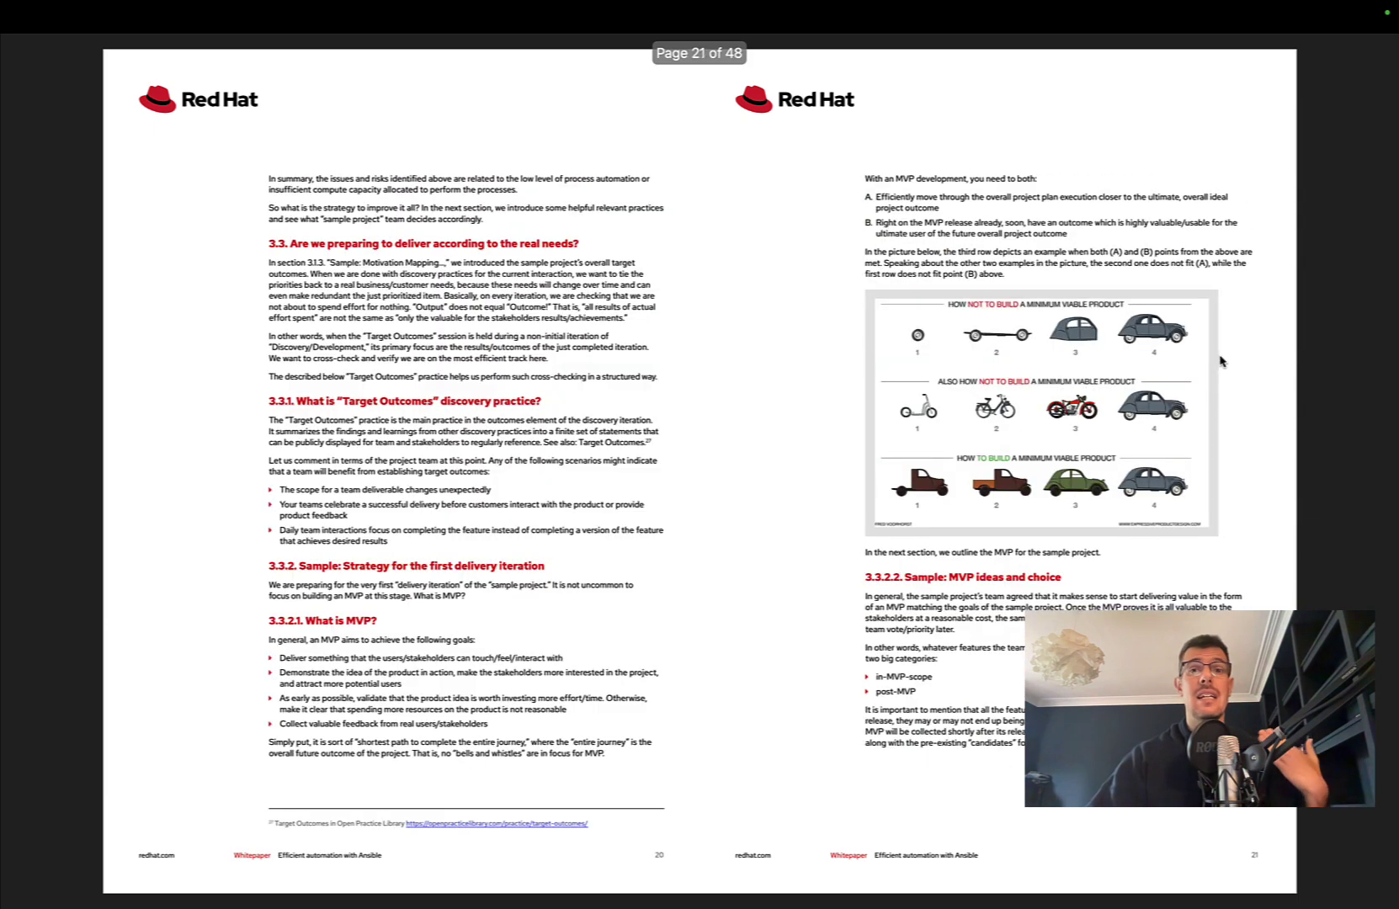
key("Page_Down")
key("Page_Down")
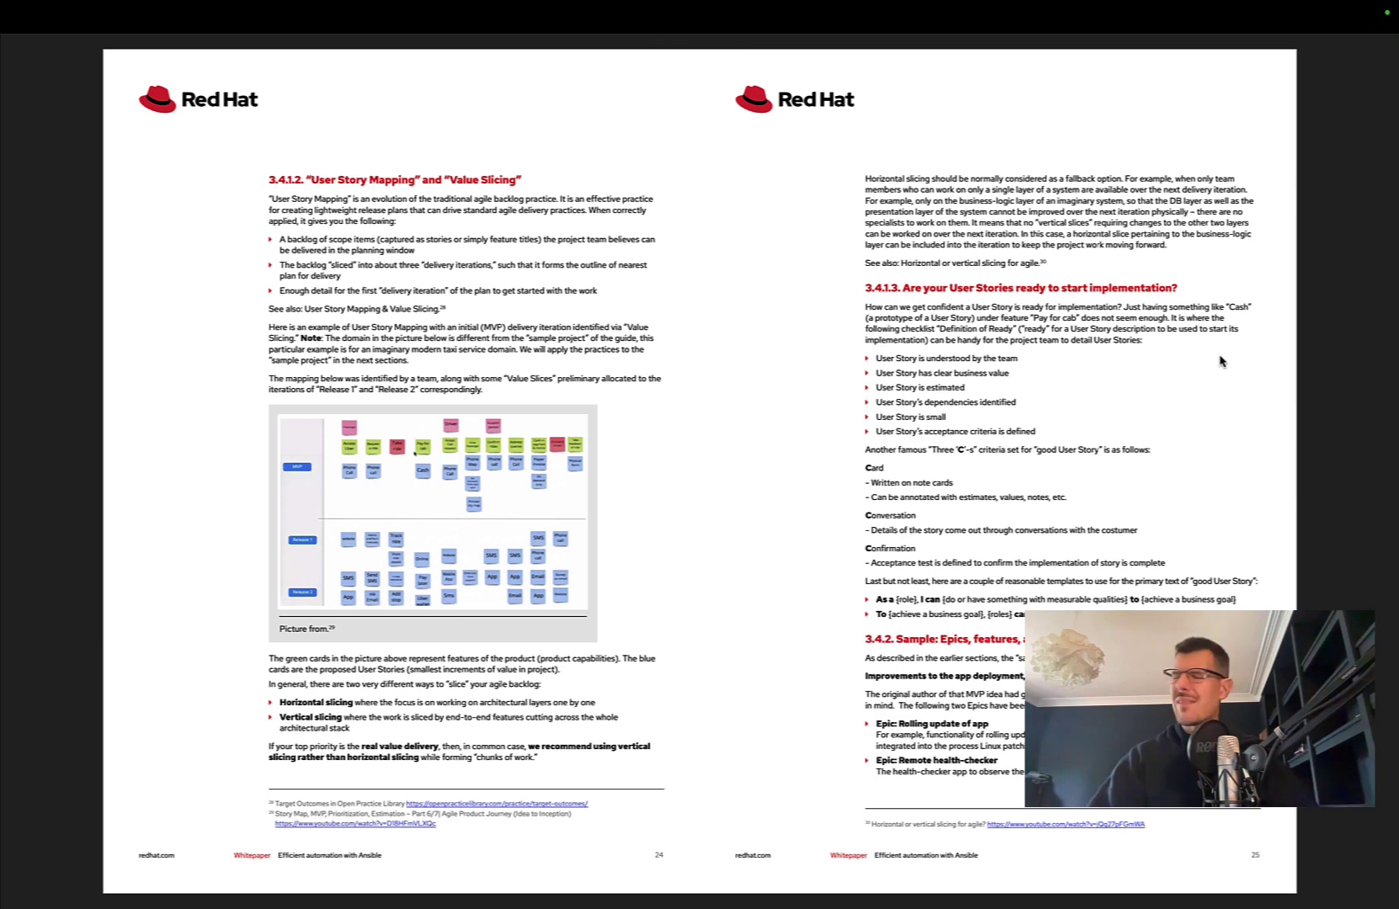
key("Page_Down")
key("Page_Down")
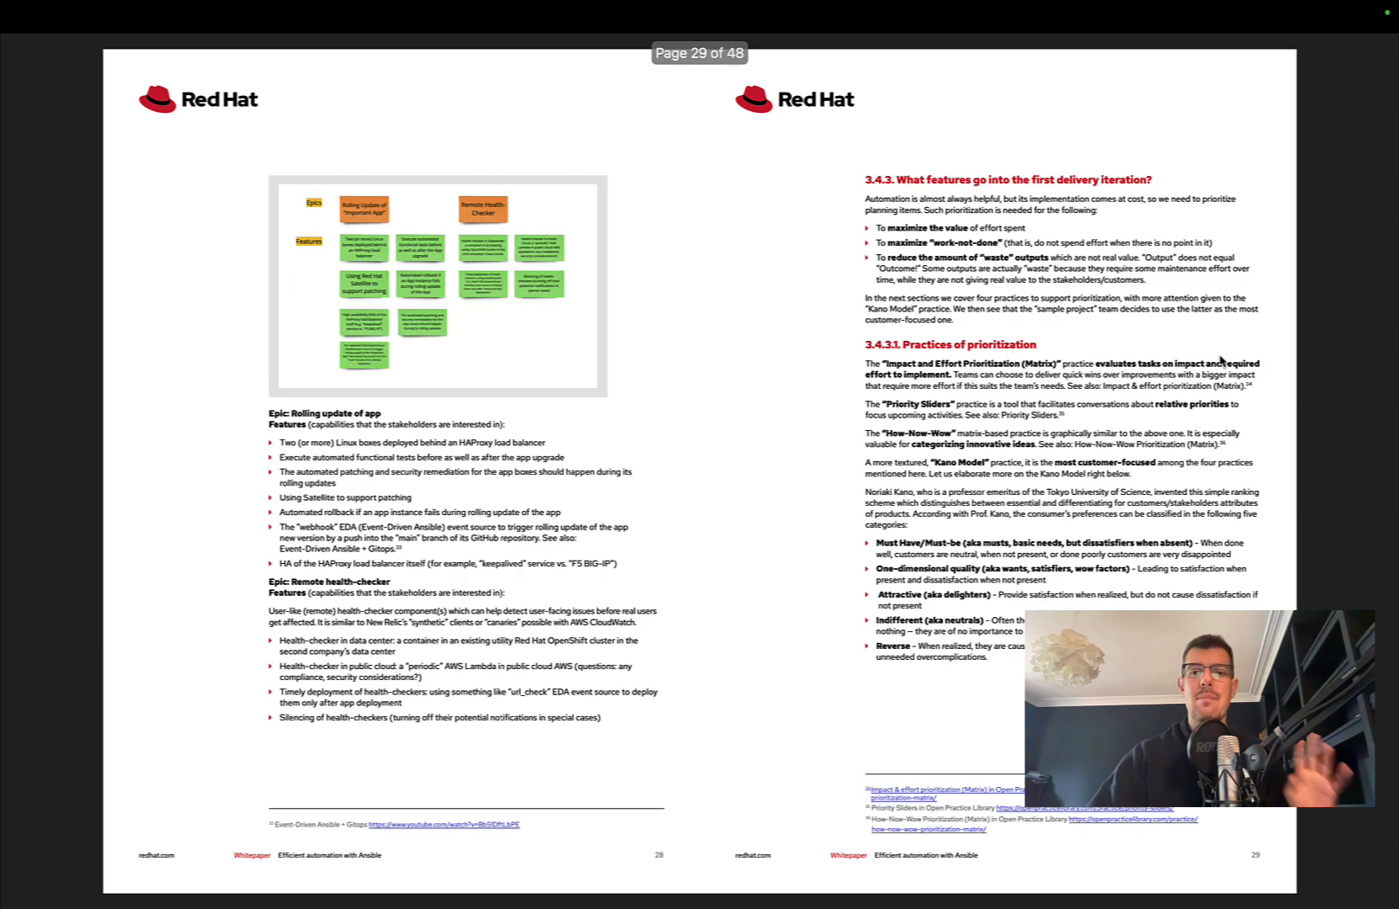
key("Page_Down")
key("Page_Down")
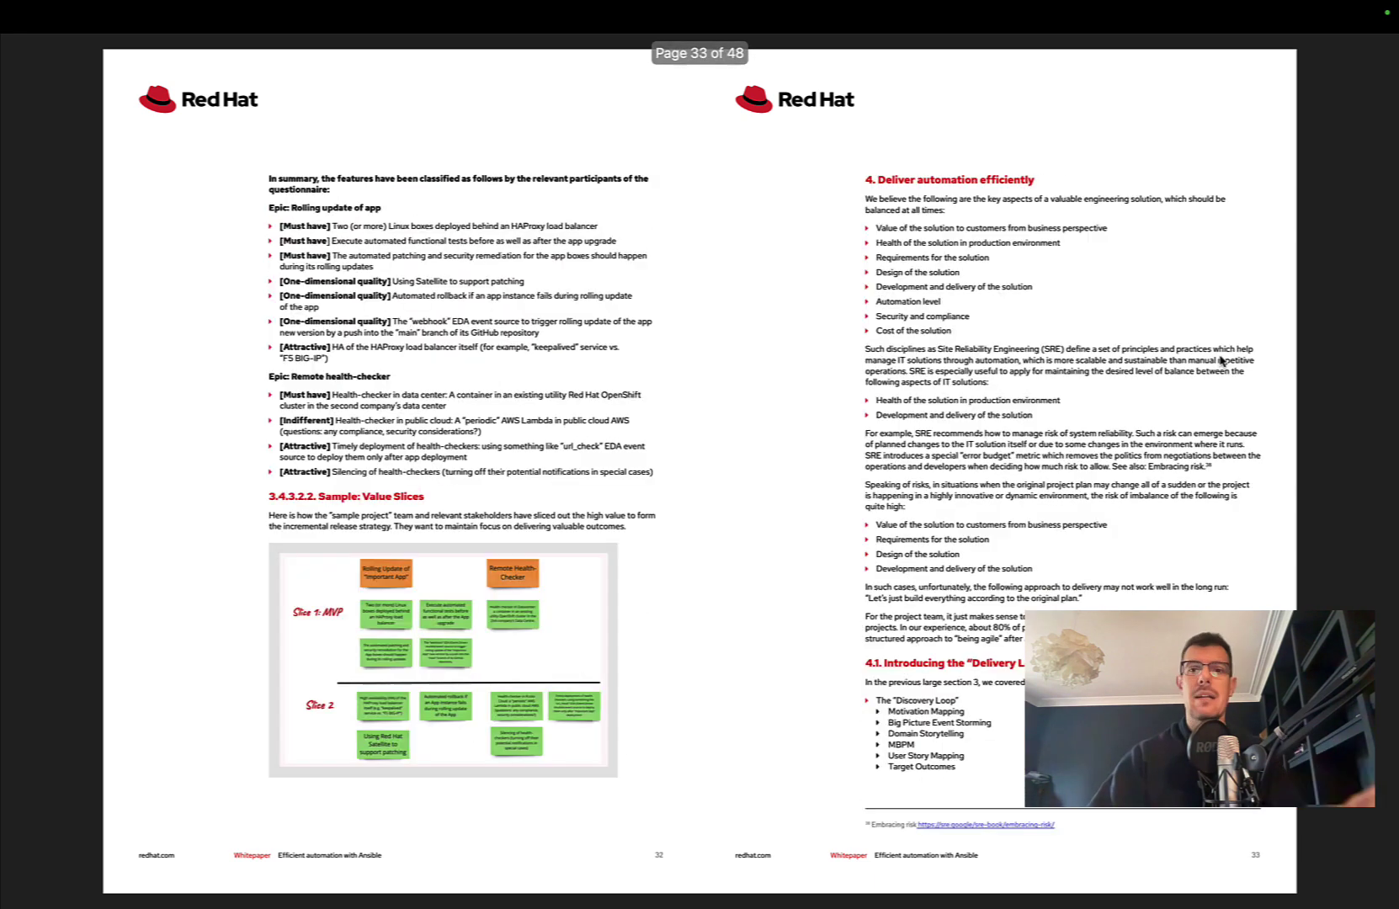
key("Page_Down")
key("Page_Down")
key("Page_Down")
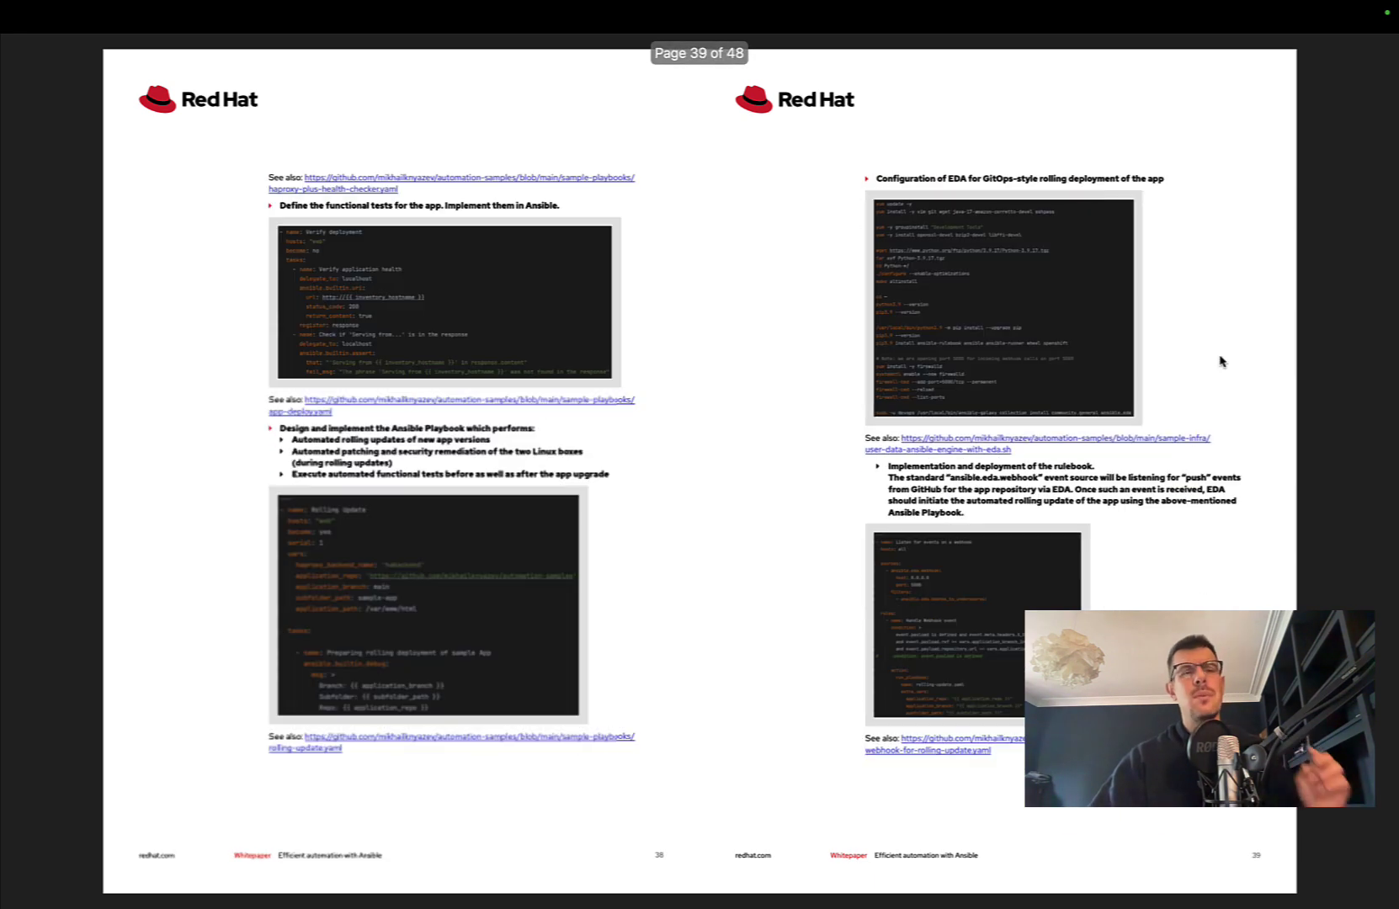
key("Page_Down")
key("Page_Down")
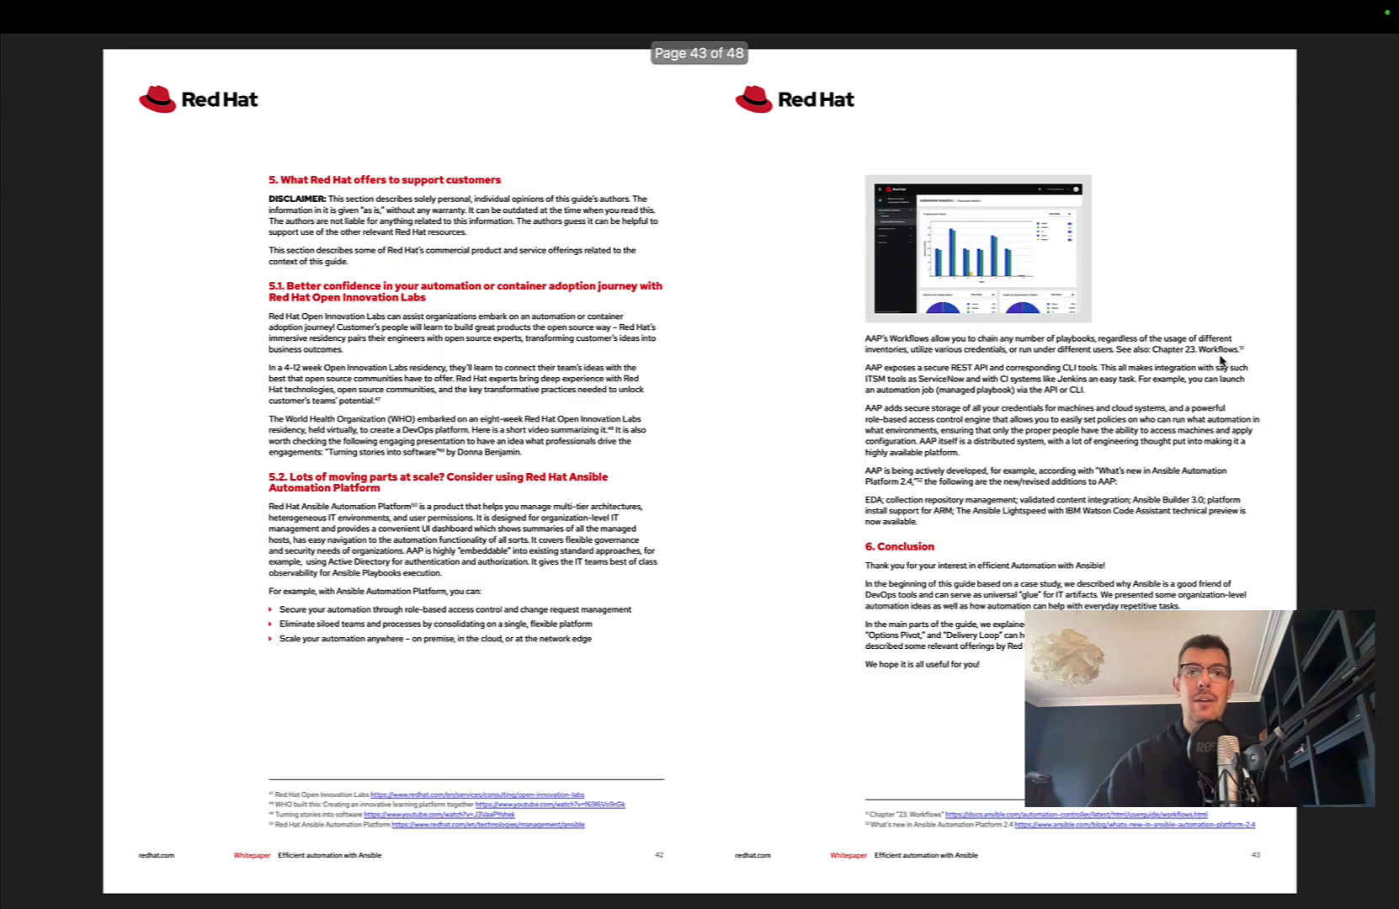
key("Page_Down")
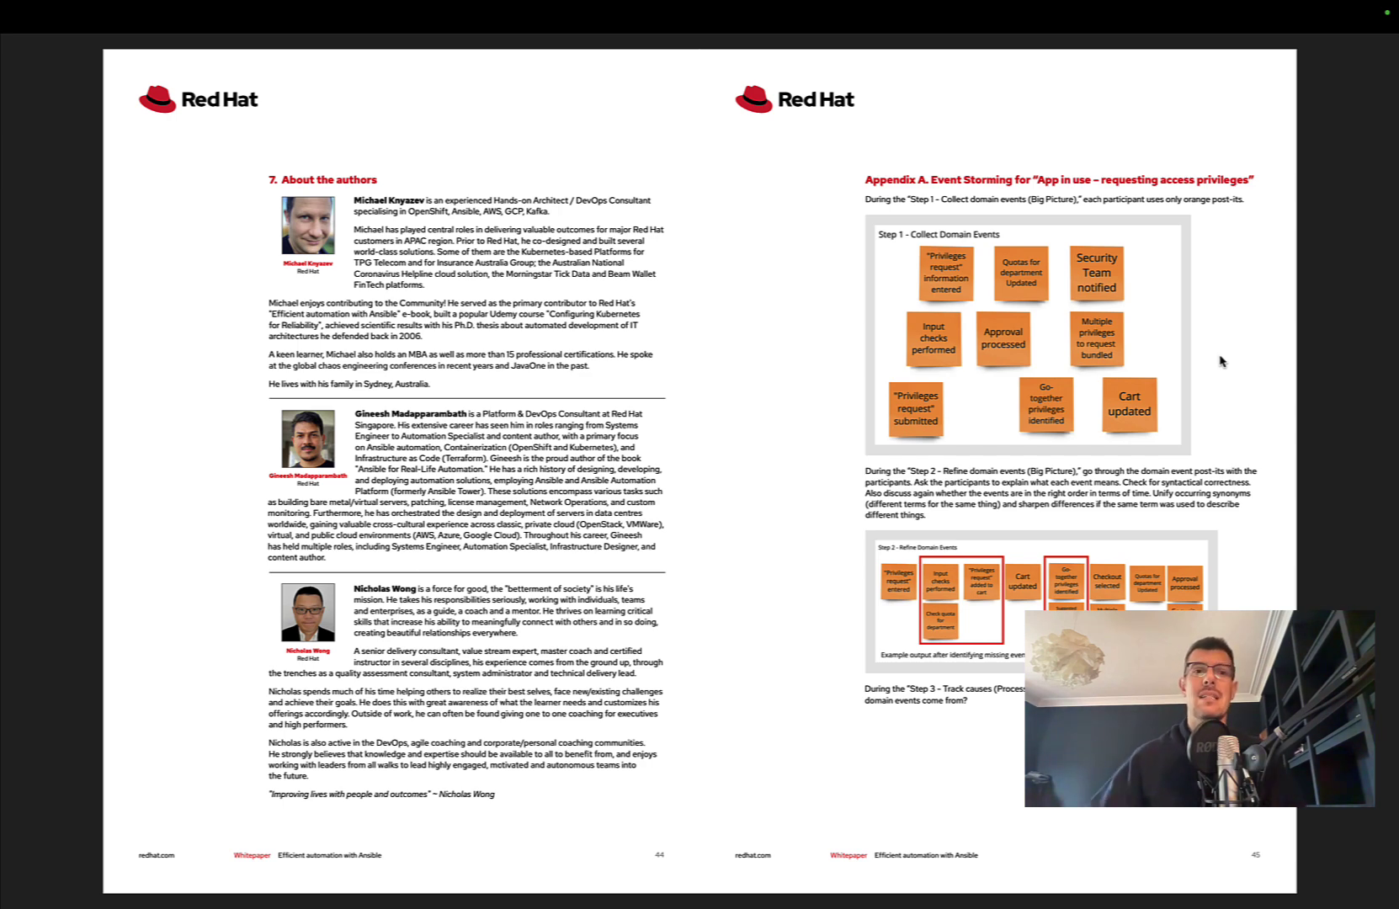
scroll(1222, 360, "up", 3)
scroll(1222, 361, "up", 3)
scroll(1223, 362, "up", 3)
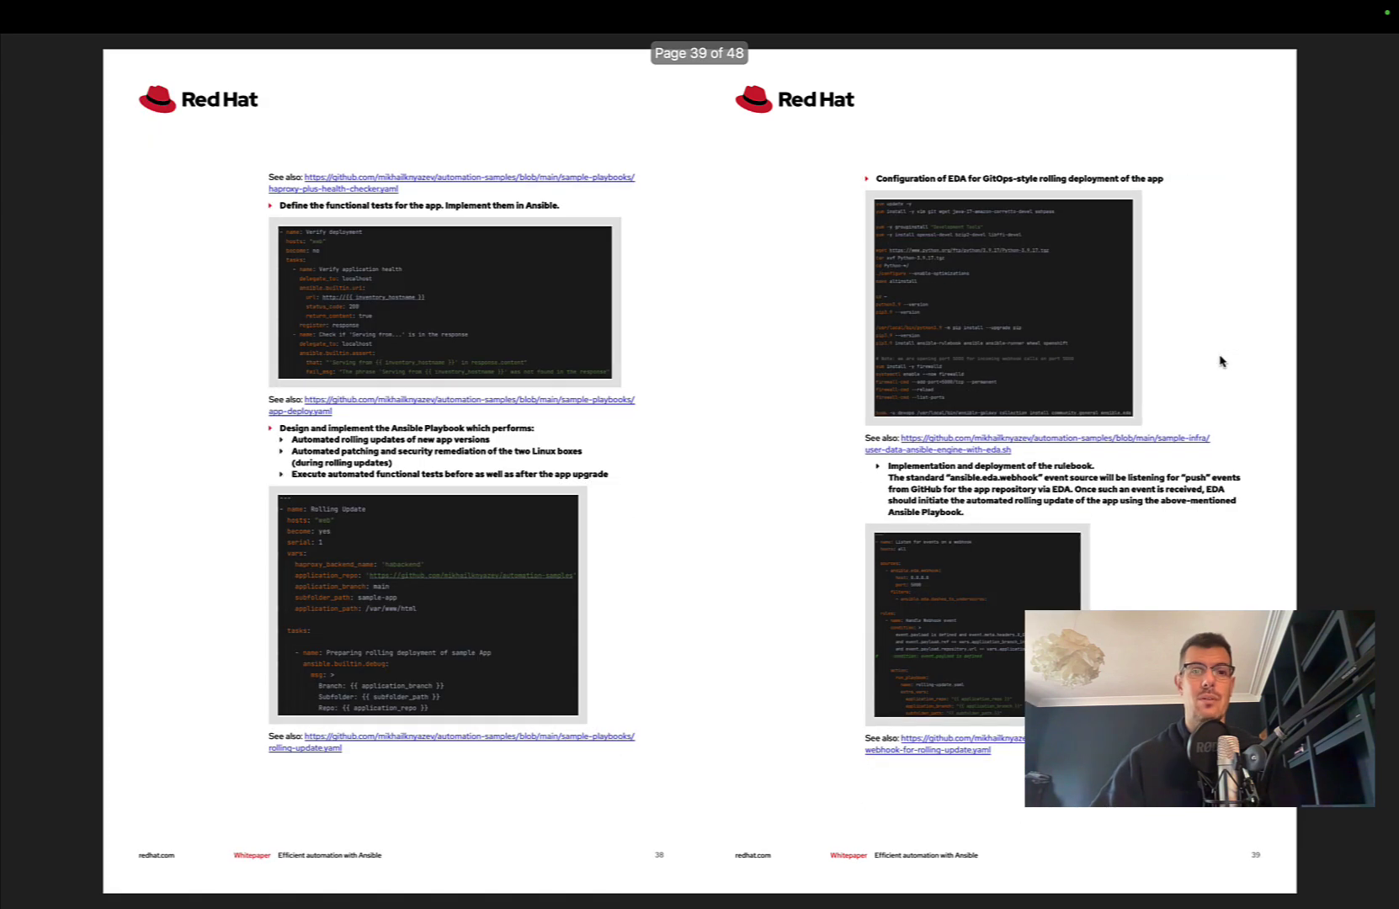
scroll(1222, 360, "up", 3)
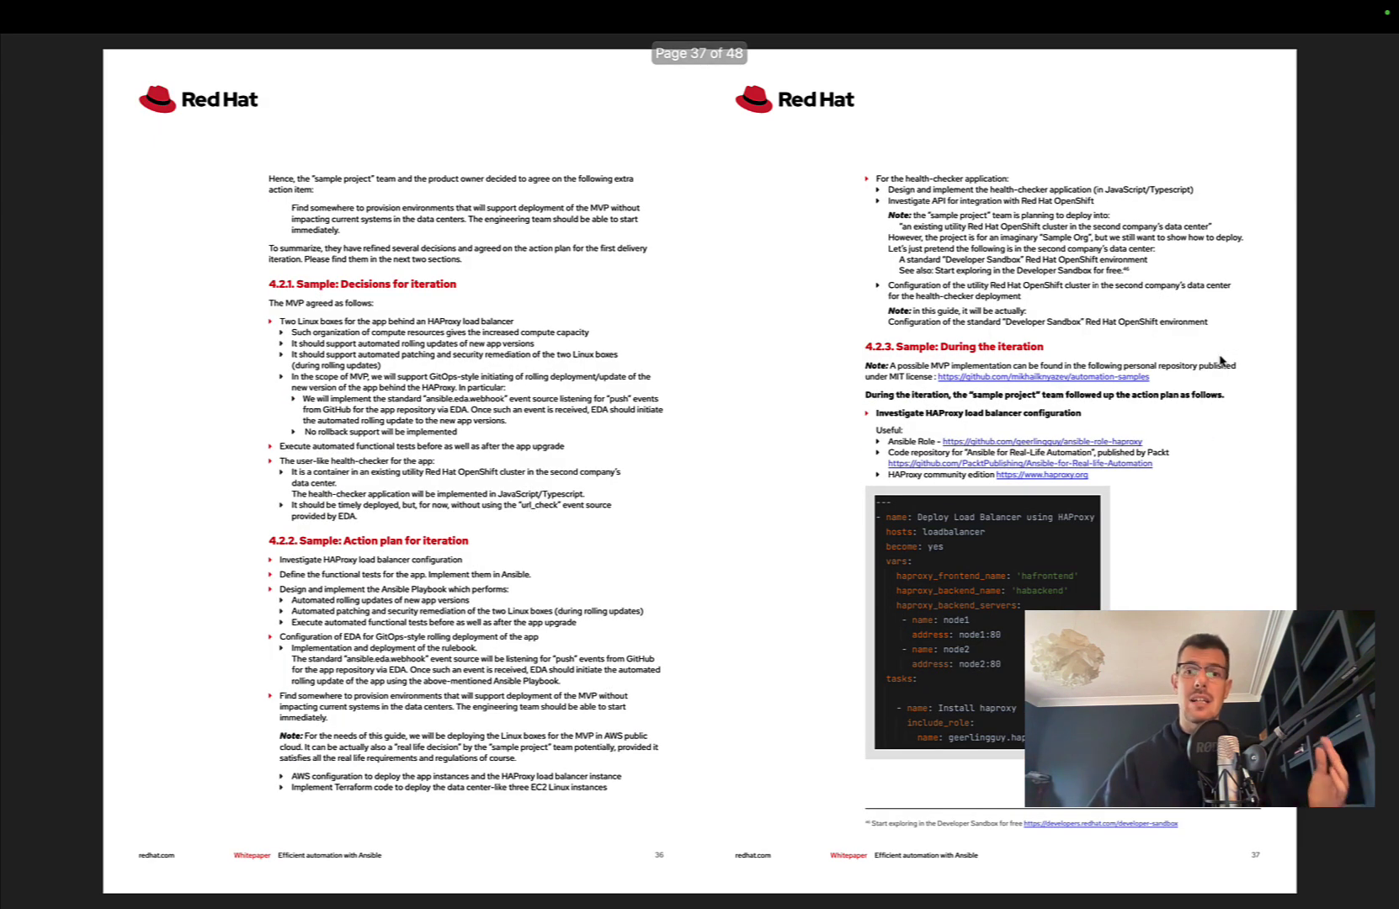
scroll(1222, 360, "up", 3)
scroll(1223, 361, "up", 3)
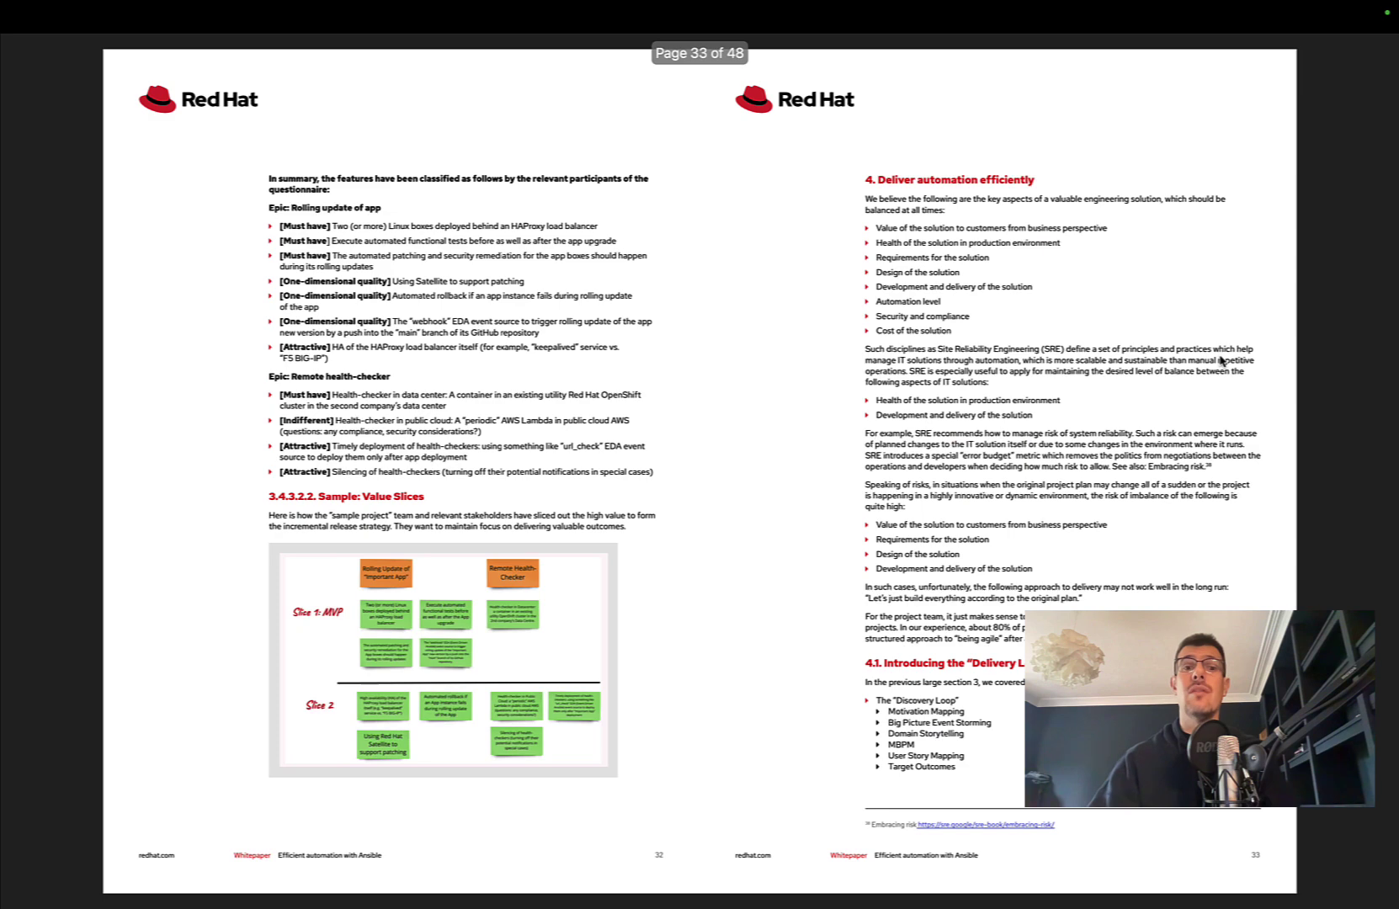
scroll(1222, 360, "up", 3)
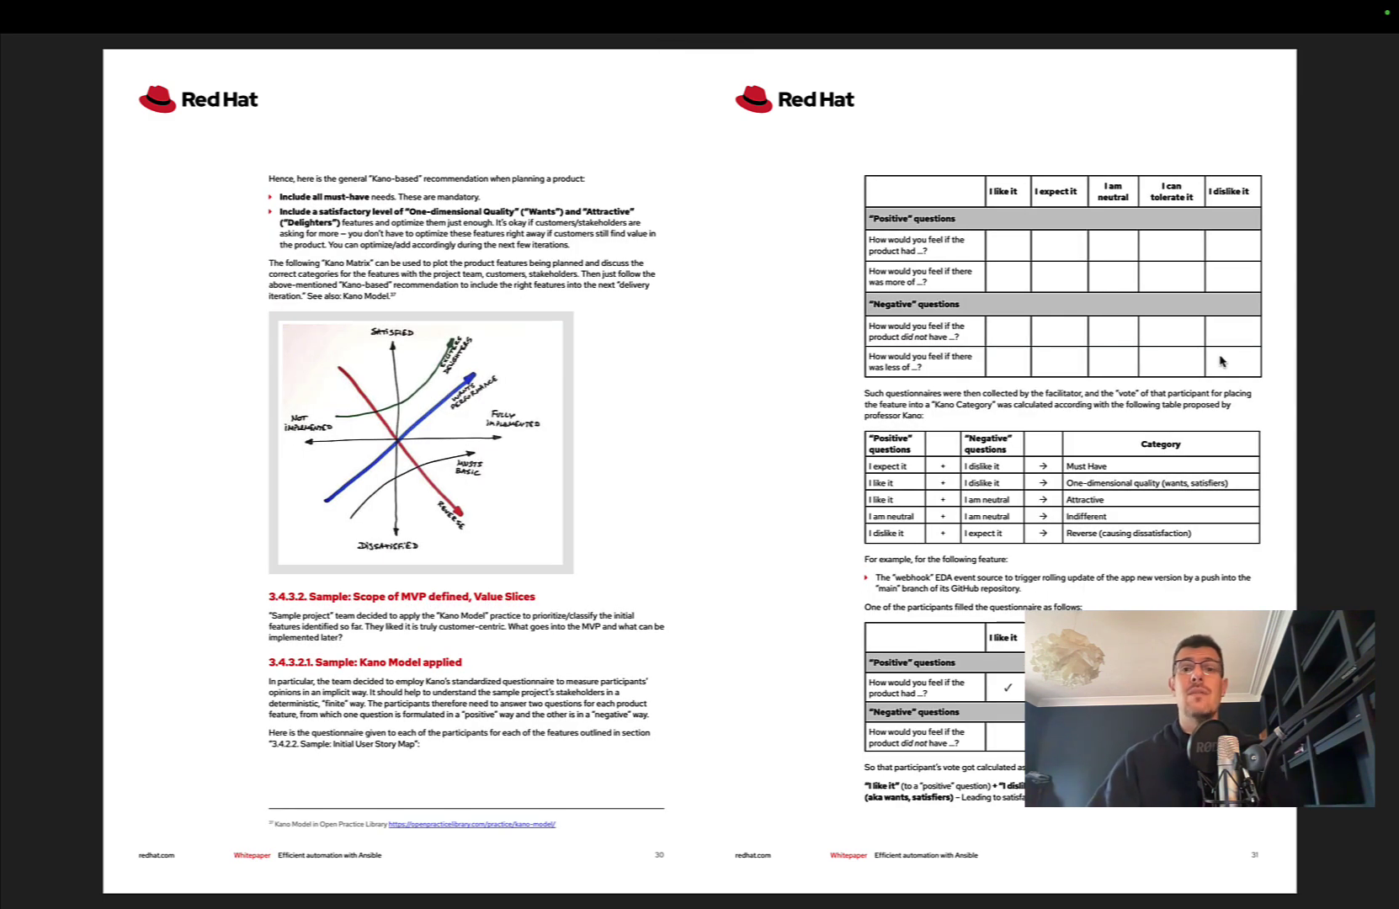
scroll(1223, 360, "up", 3)
scroll(1221, 361, "up", 3)
scroll(1222, 362, "up", 3)
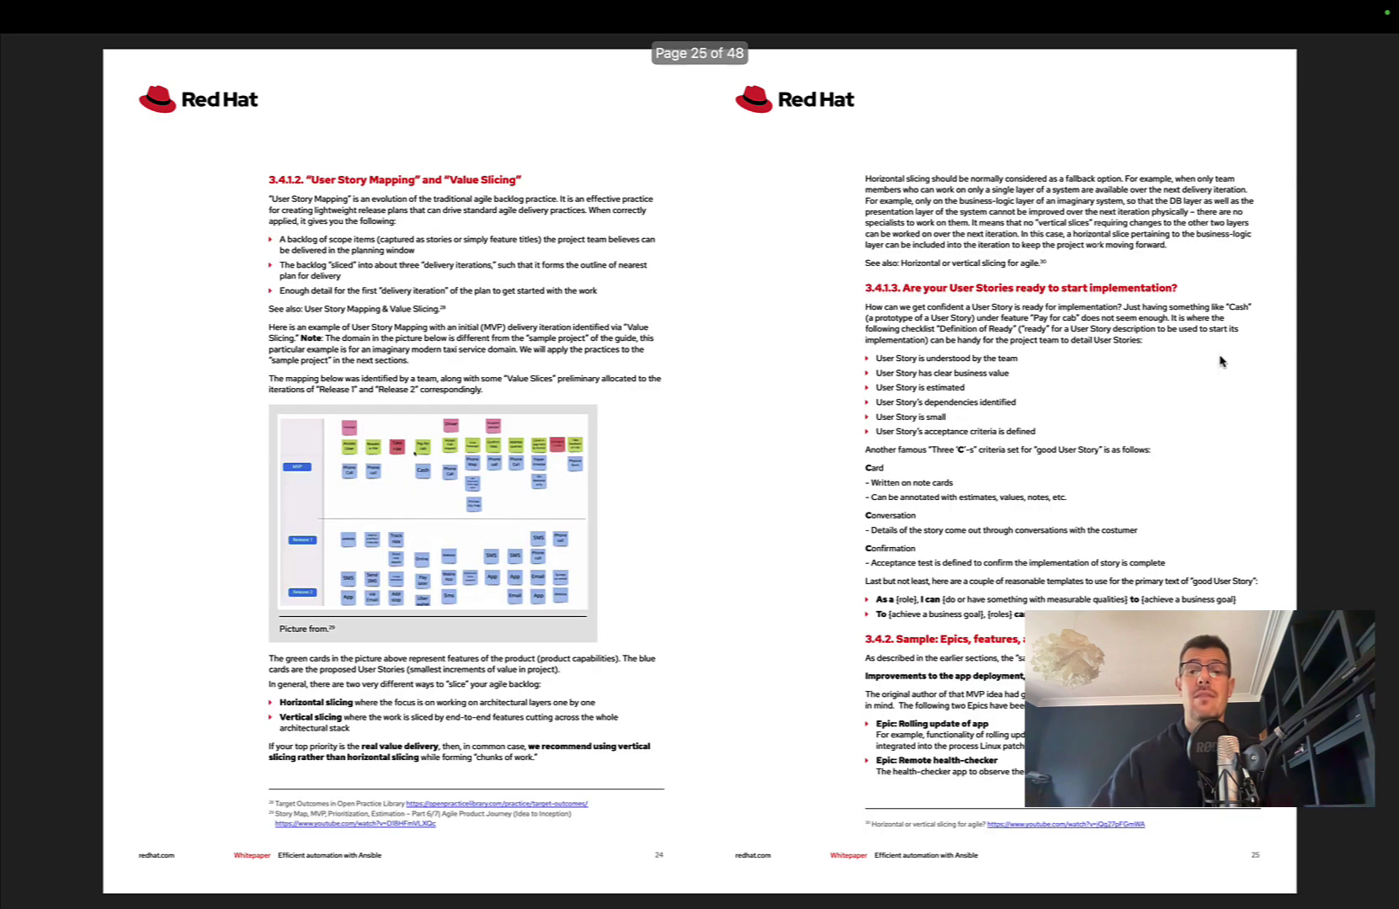
scroll(1223, 362, "up", 3)
scroll(1221, 360, "up", 3)
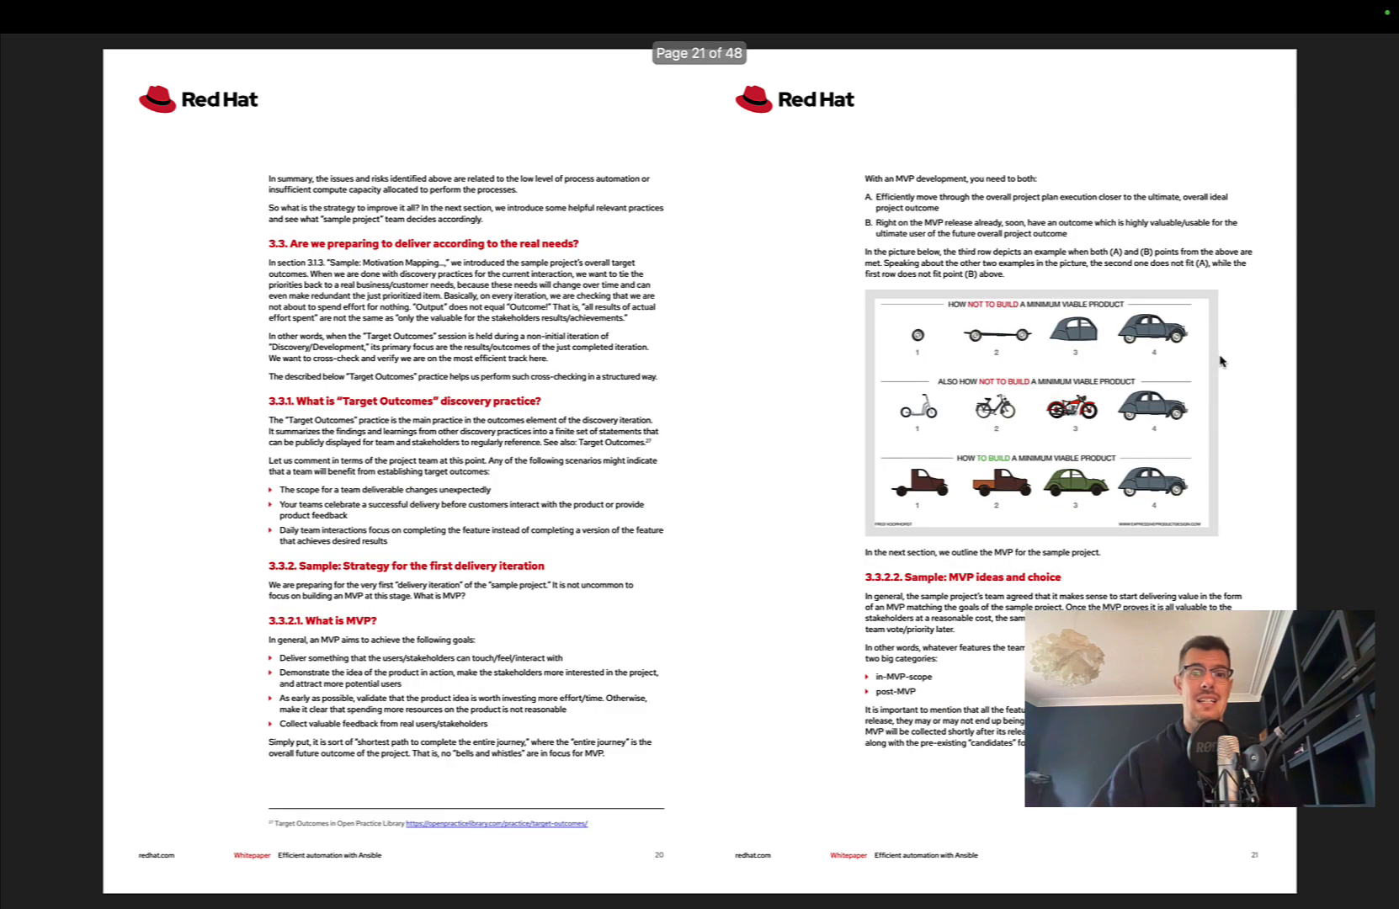
scroll(1223, 361, "up", 3)
scroll(1222, 360, "up", 3)
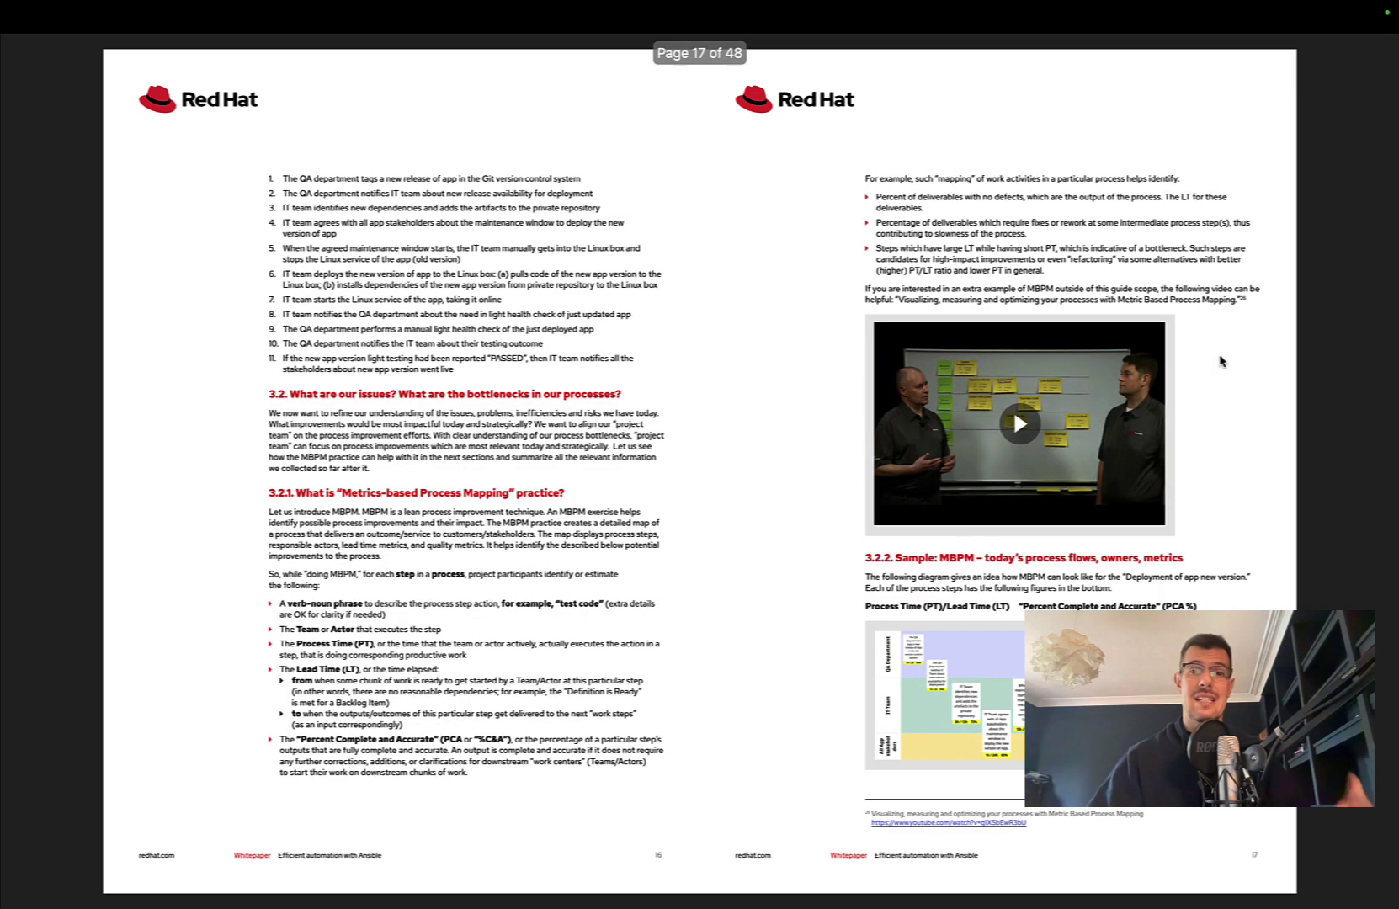
scroll(1222, 361, "up", 3)
scroll(1222, 361, "up", 3)
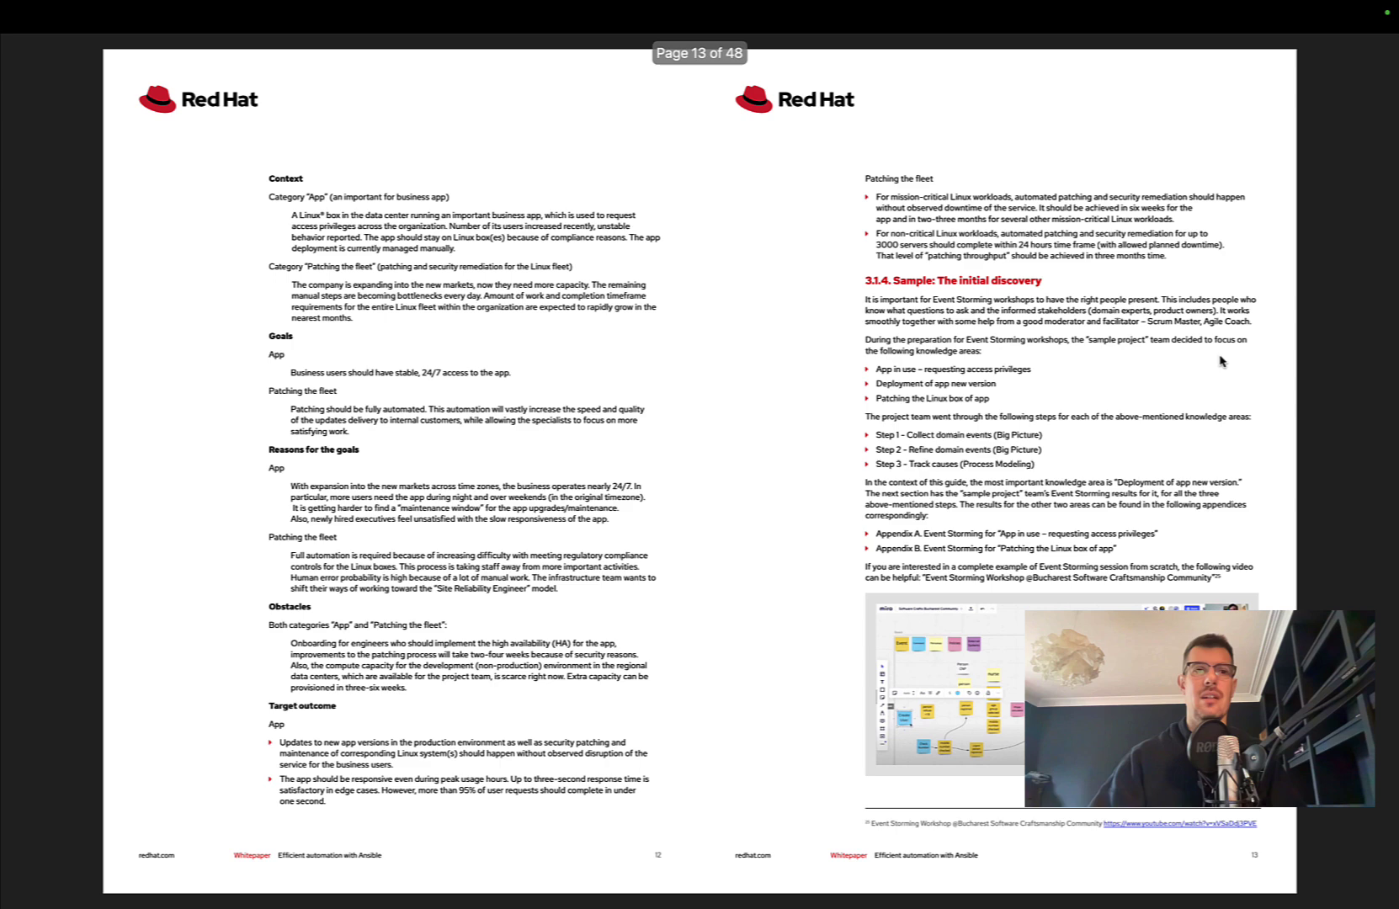
scroll(1222, 362, "up", 3)
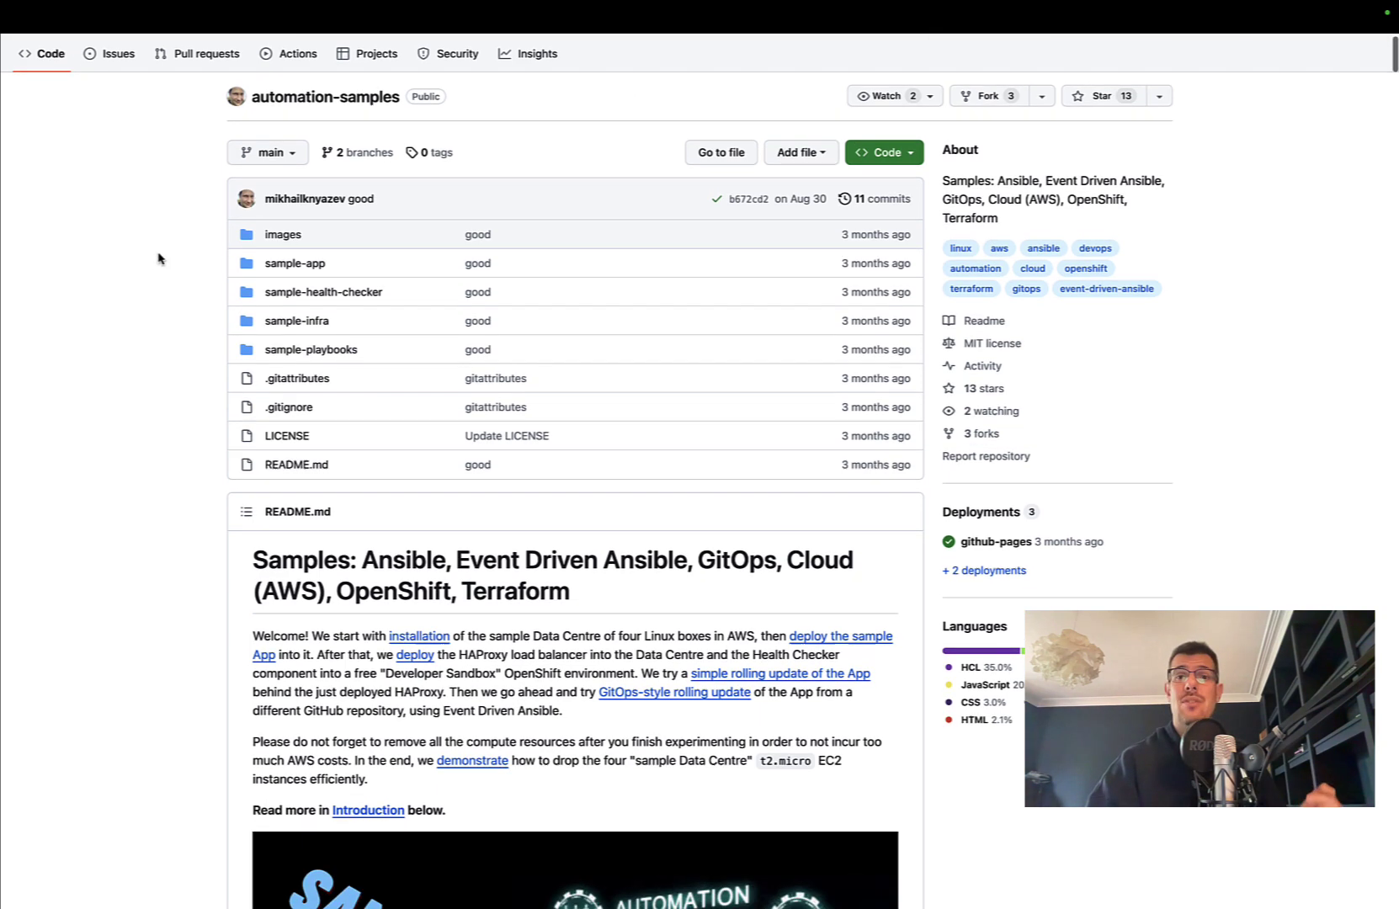
scroll(159, 258, "down", 5)
scroll(160, 258, "down", 5)
scroll(160, 259, "down", 3)
scroll(160, 258, "down", 5)
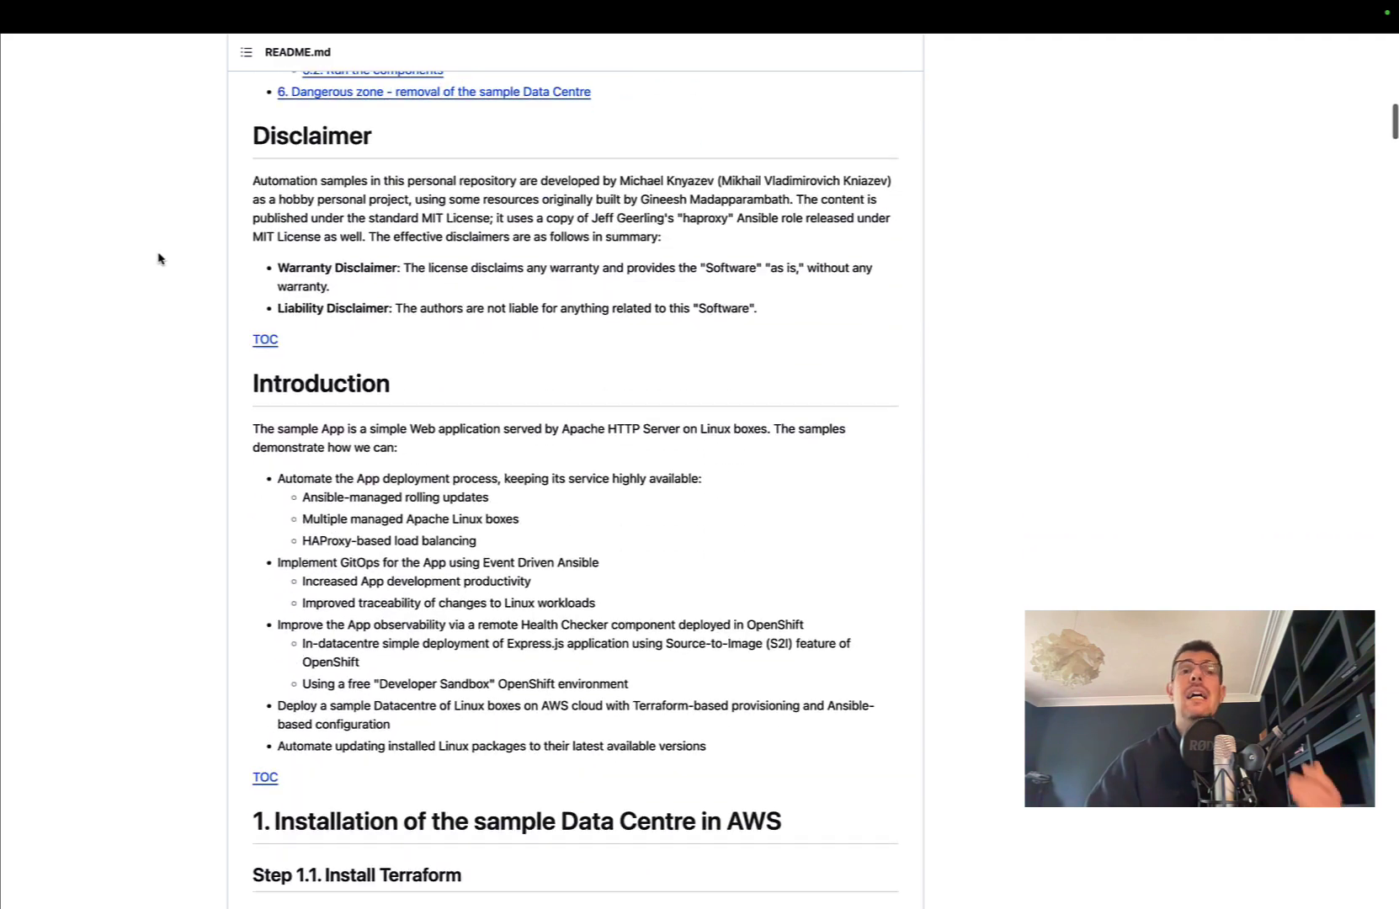
scroll(160, 259, "down", 3)
scroll(160, 258, "down", 4)
scroll(160, 259, "down", 4)
scroll(160, 259, "down", 5)
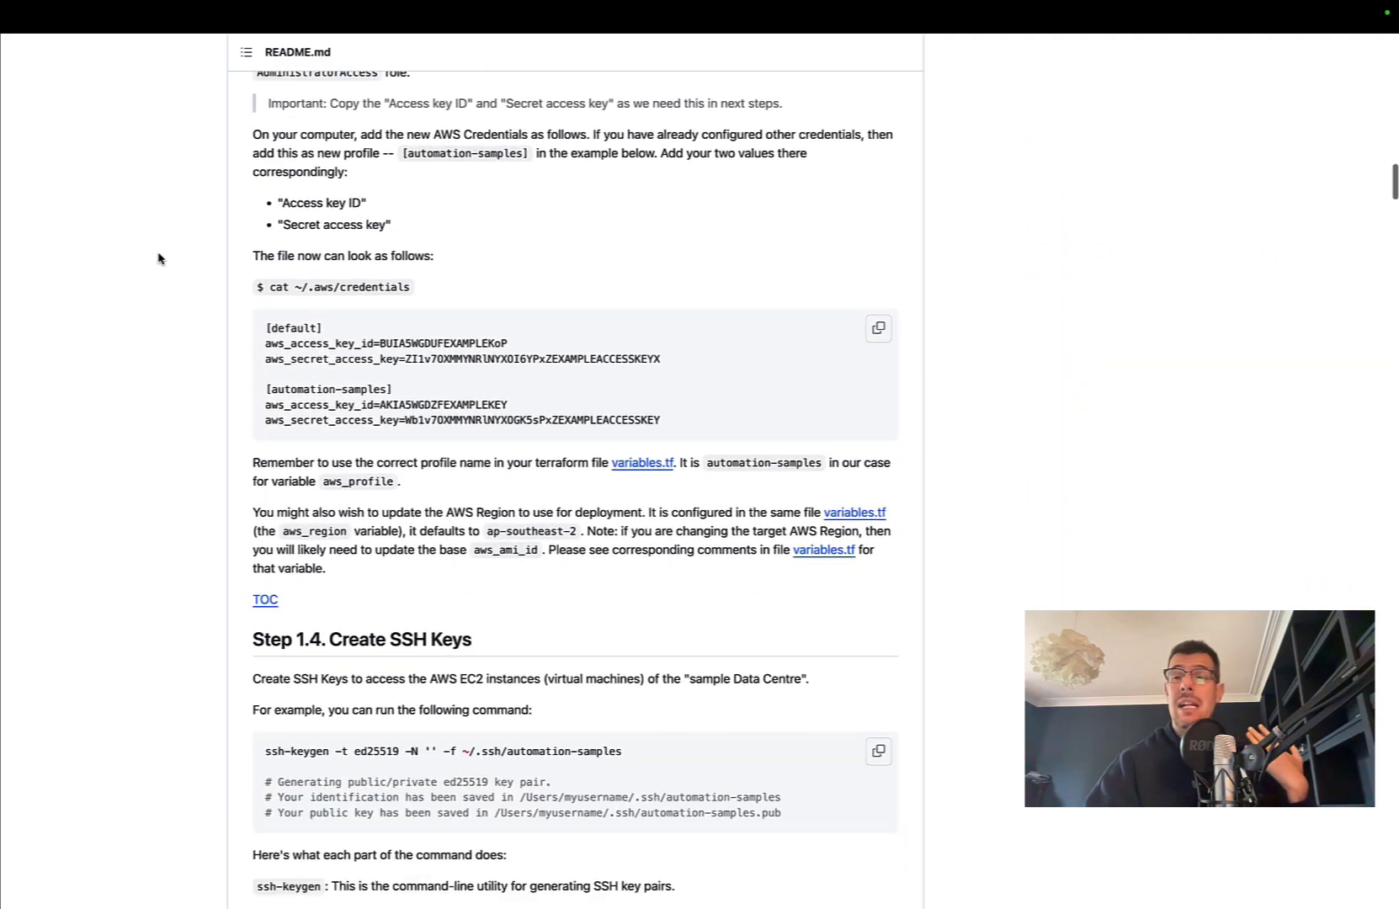
scroll(159, 258, "down", 3)
scroll(160, 257, "down", 4)
scroll(160, 258, "down", 3)
scroll(160, 258, "down", 4)
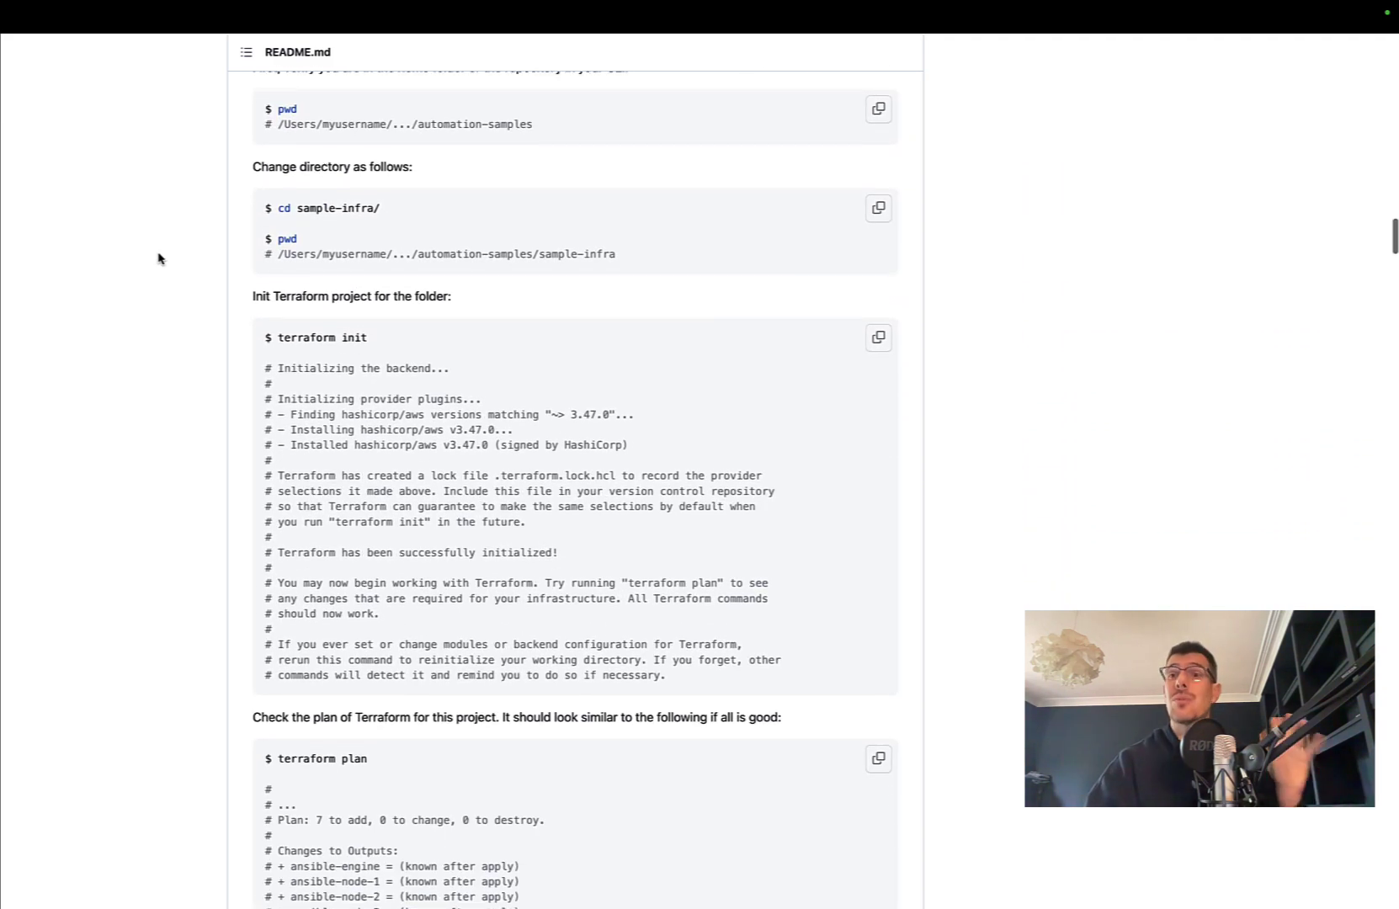
scroll(160, 259, "down", 3)
scroll(159, 257, "down", 5)
scroll(159, 257, "down", 8)
scroll(159, 258, "down", 6)
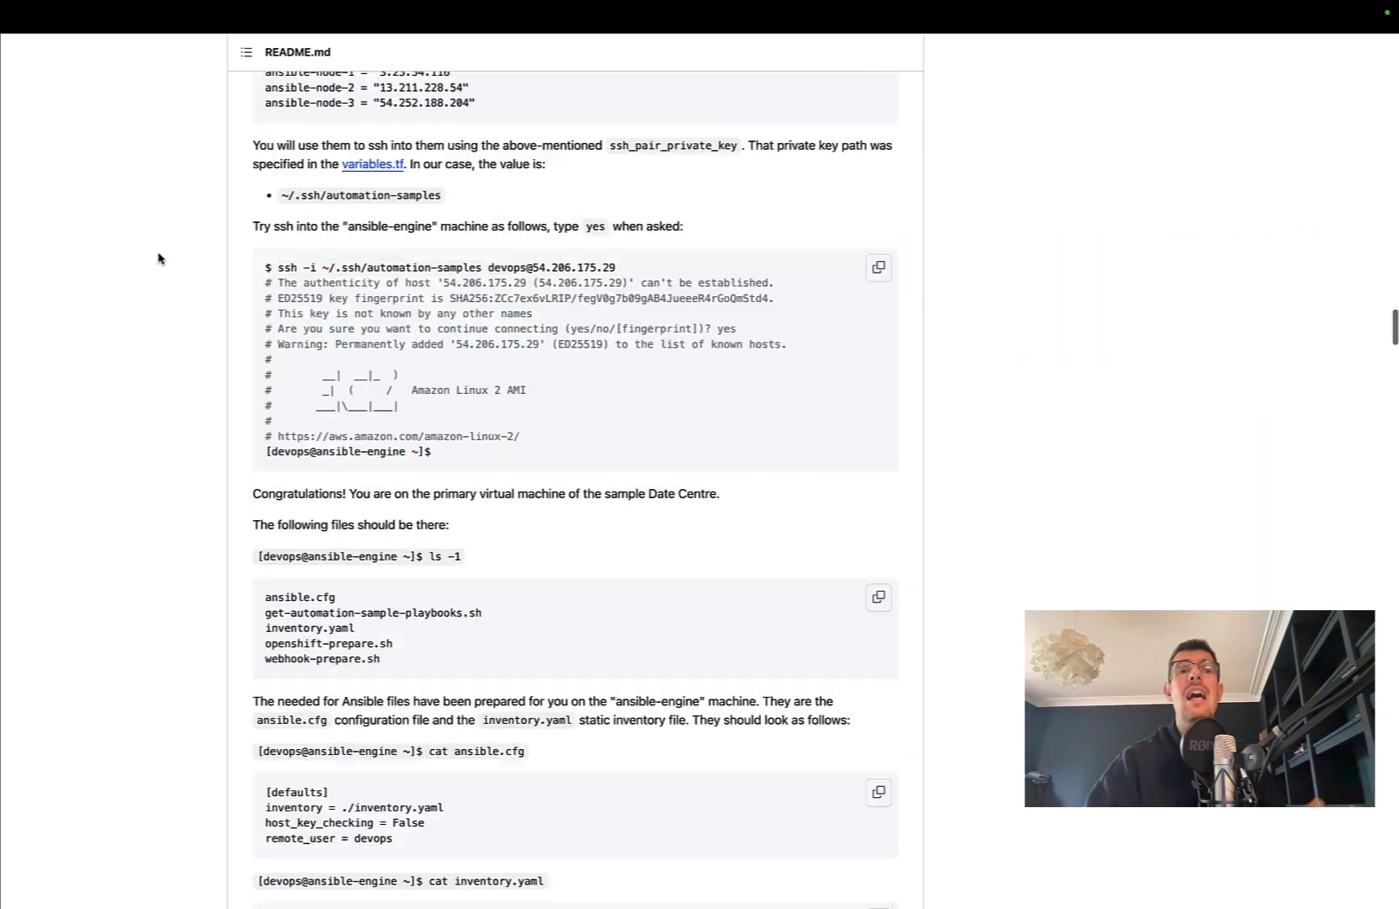
scroll(160, 259, "down", 4)
scroll(160, 259, "down", 5)
scroll(160, 258, "down", 3)
scroll(159, 258, "down", 4)
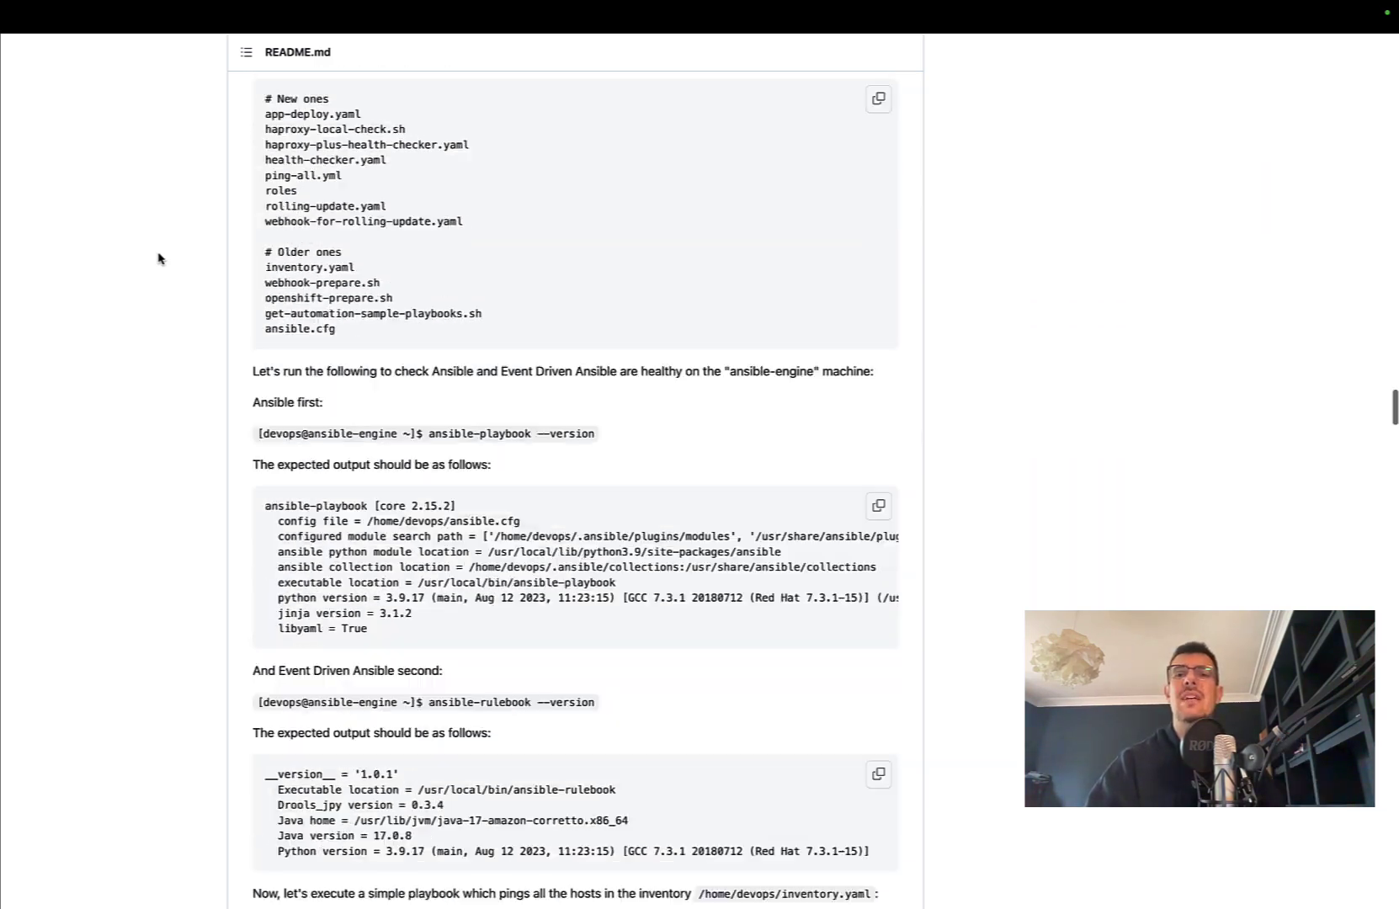
scroll(159, 259, "down", 4)
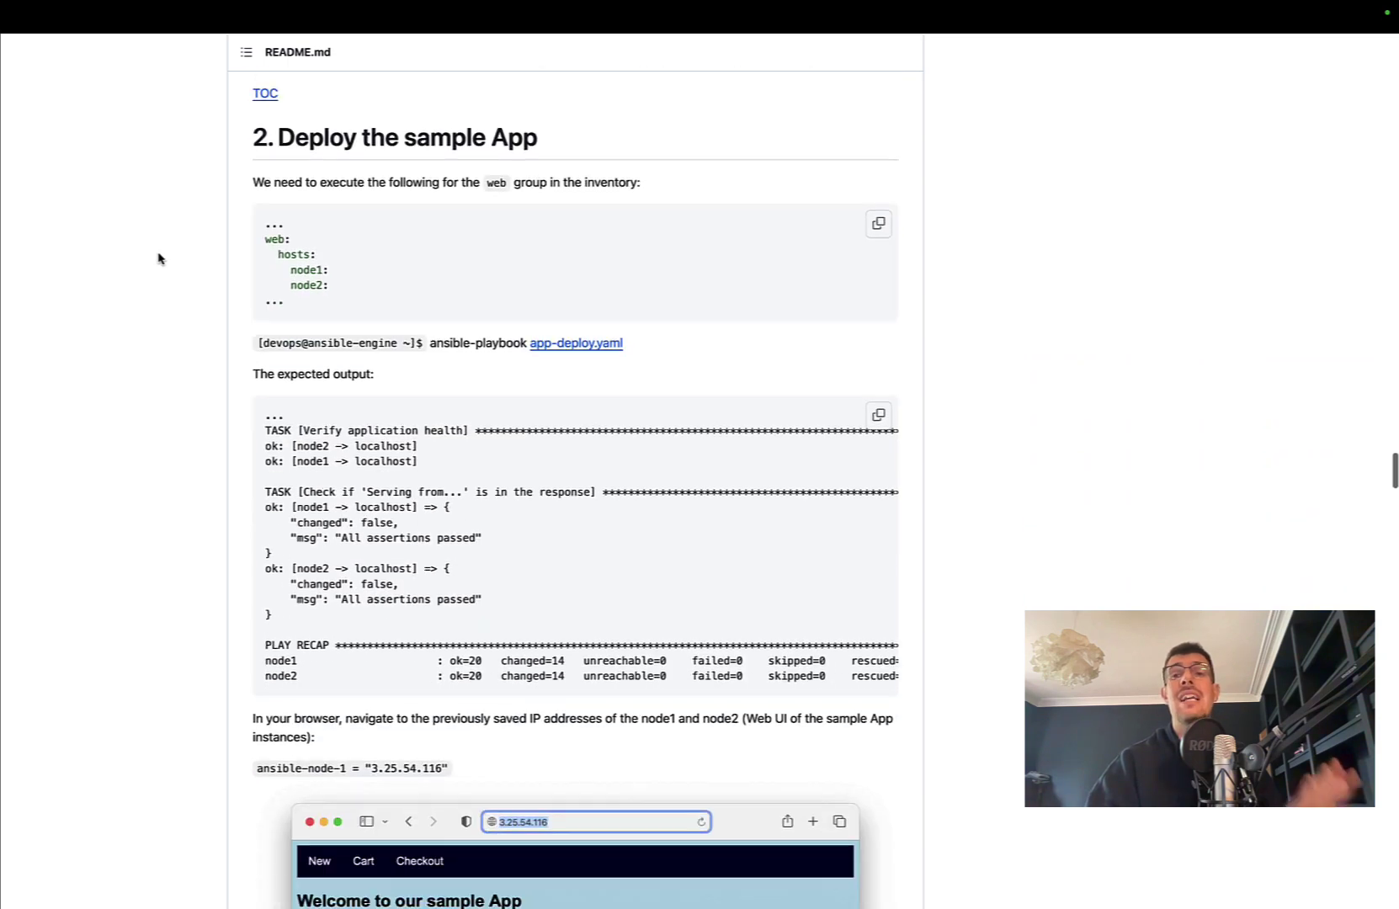
scroll(160, 259, "down", 1)
scroll(160, 258, "down", 3)
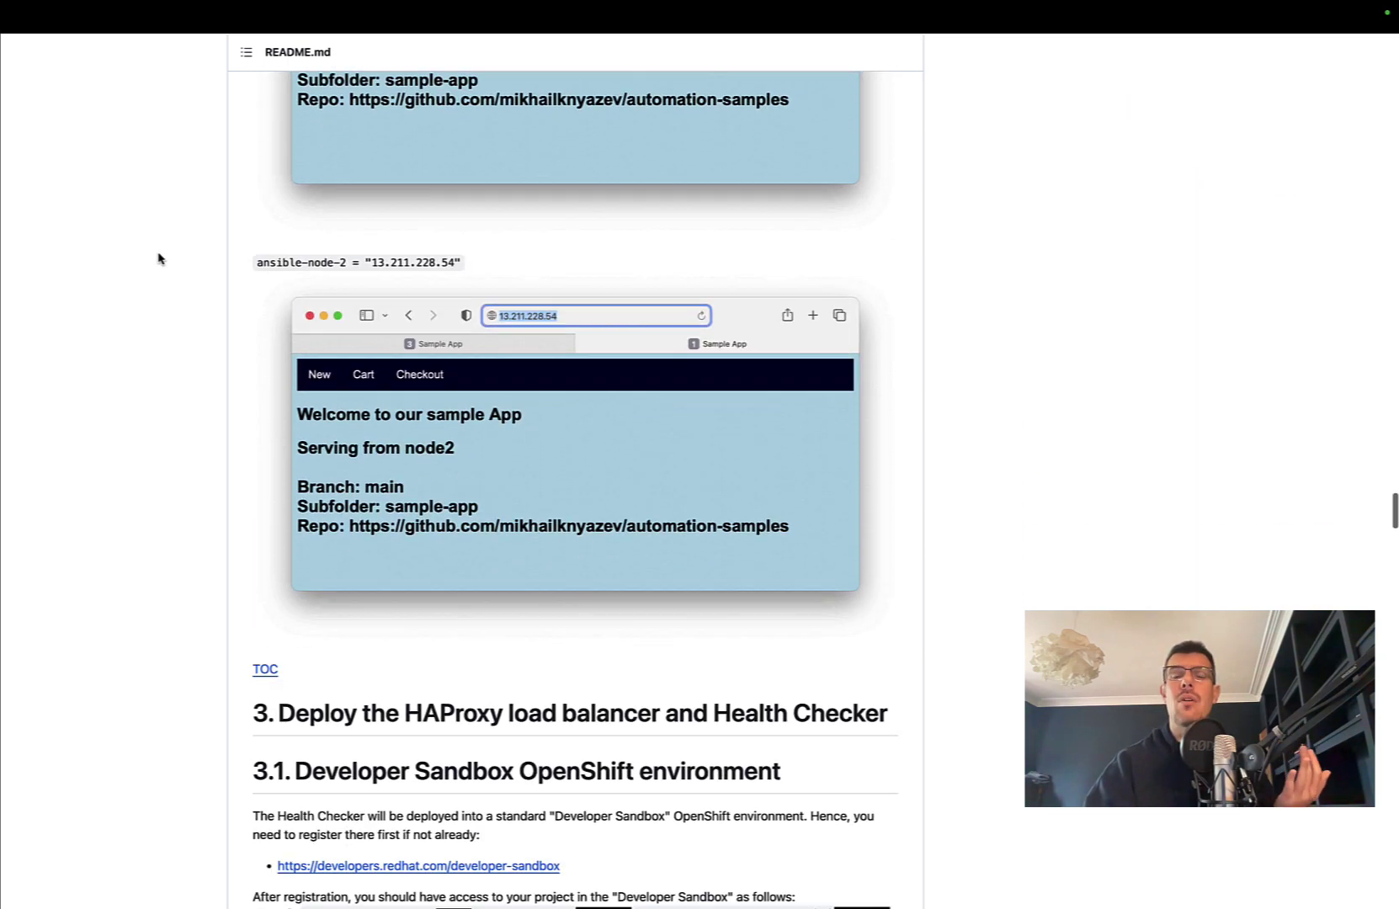
scroll(159, 257, "down", 2)
scroll(160, 257, "down", 2)
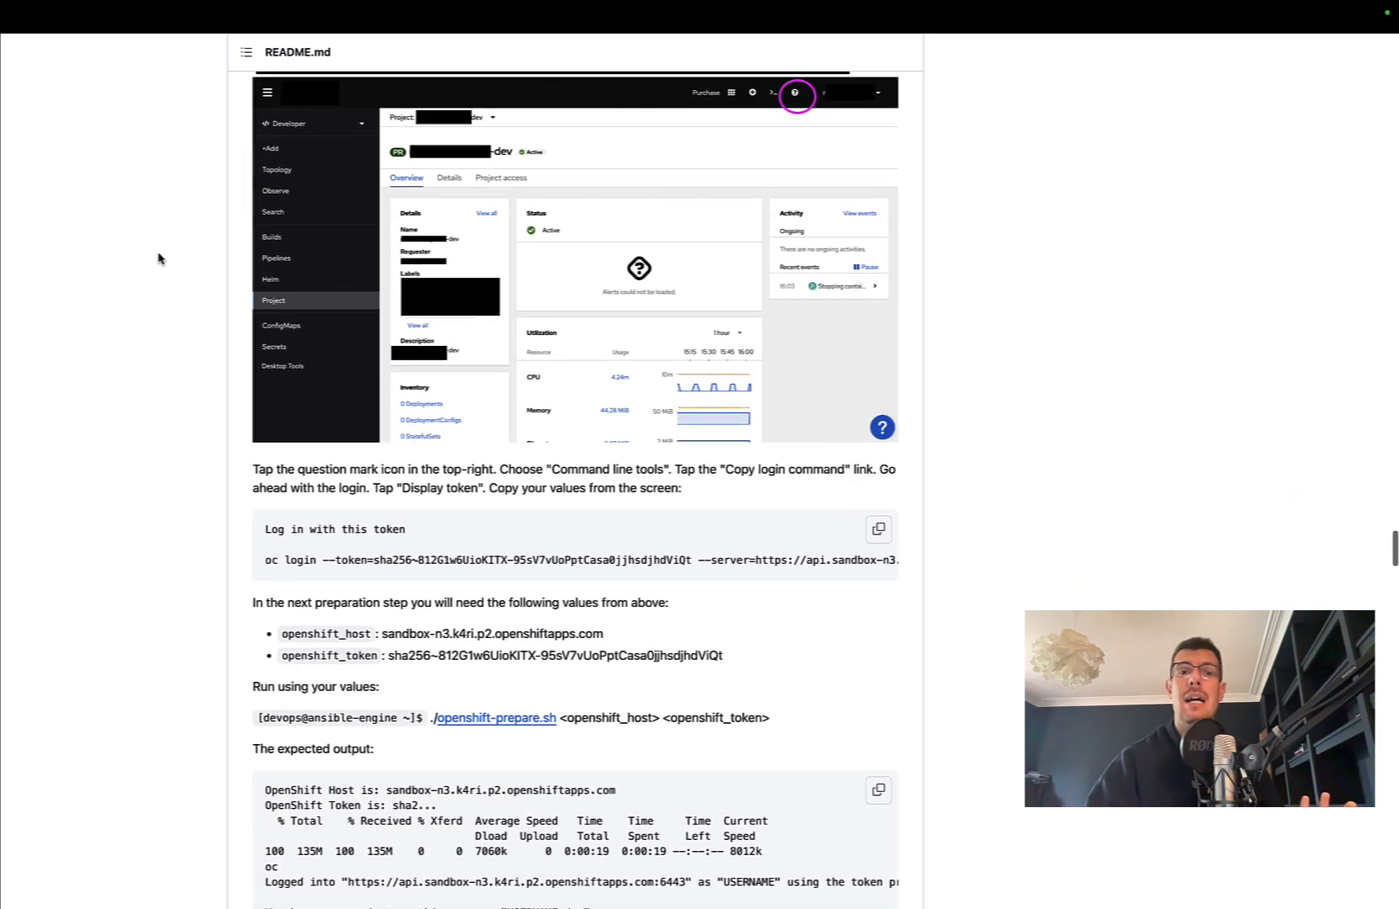
scroll(159, 259, "down", 4)
scroll(159, 258, "down", 4)
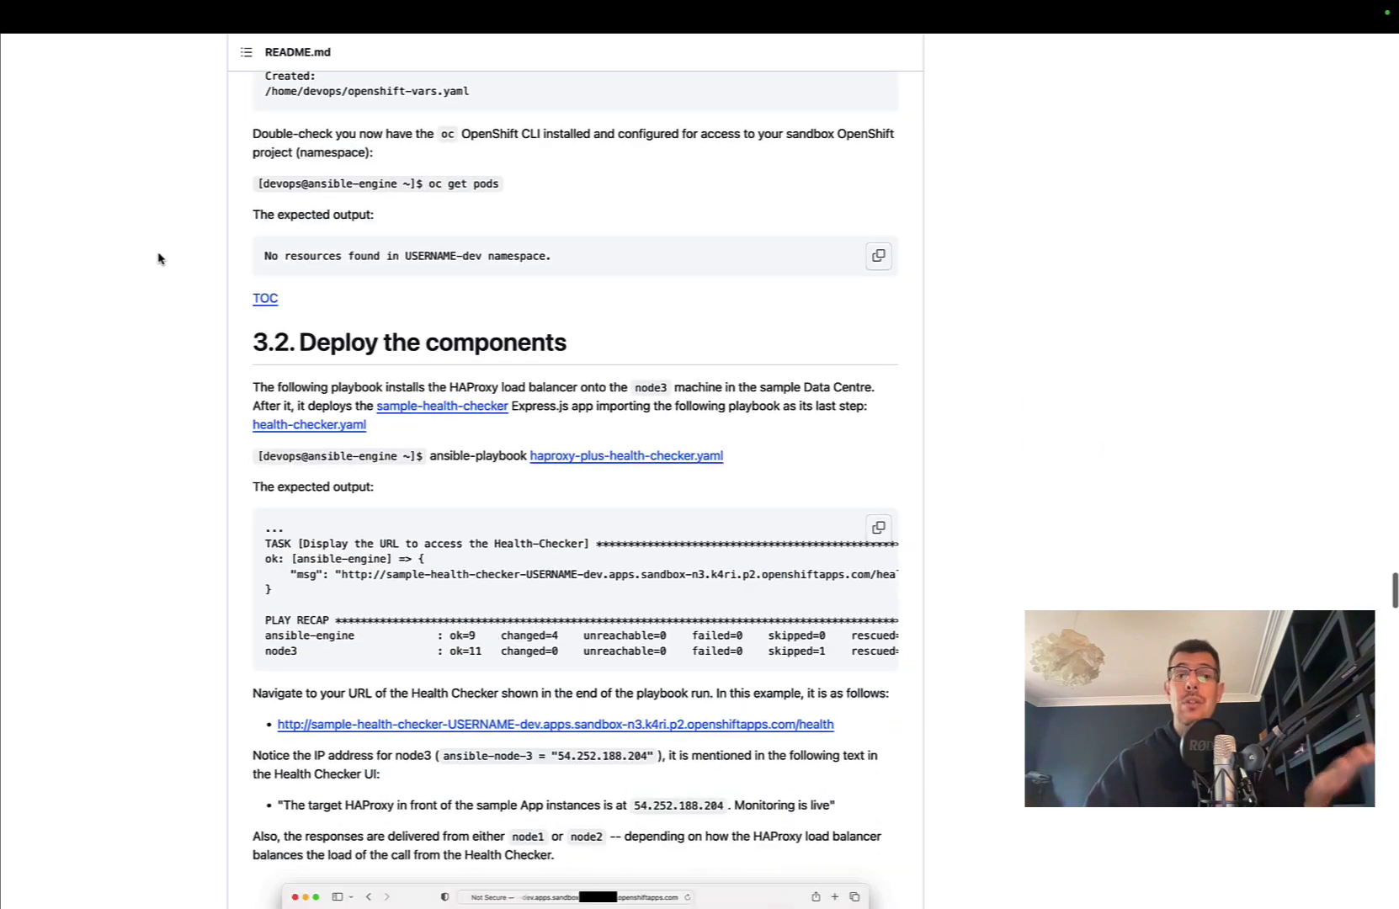
scroll(160, 258, "down", 1)
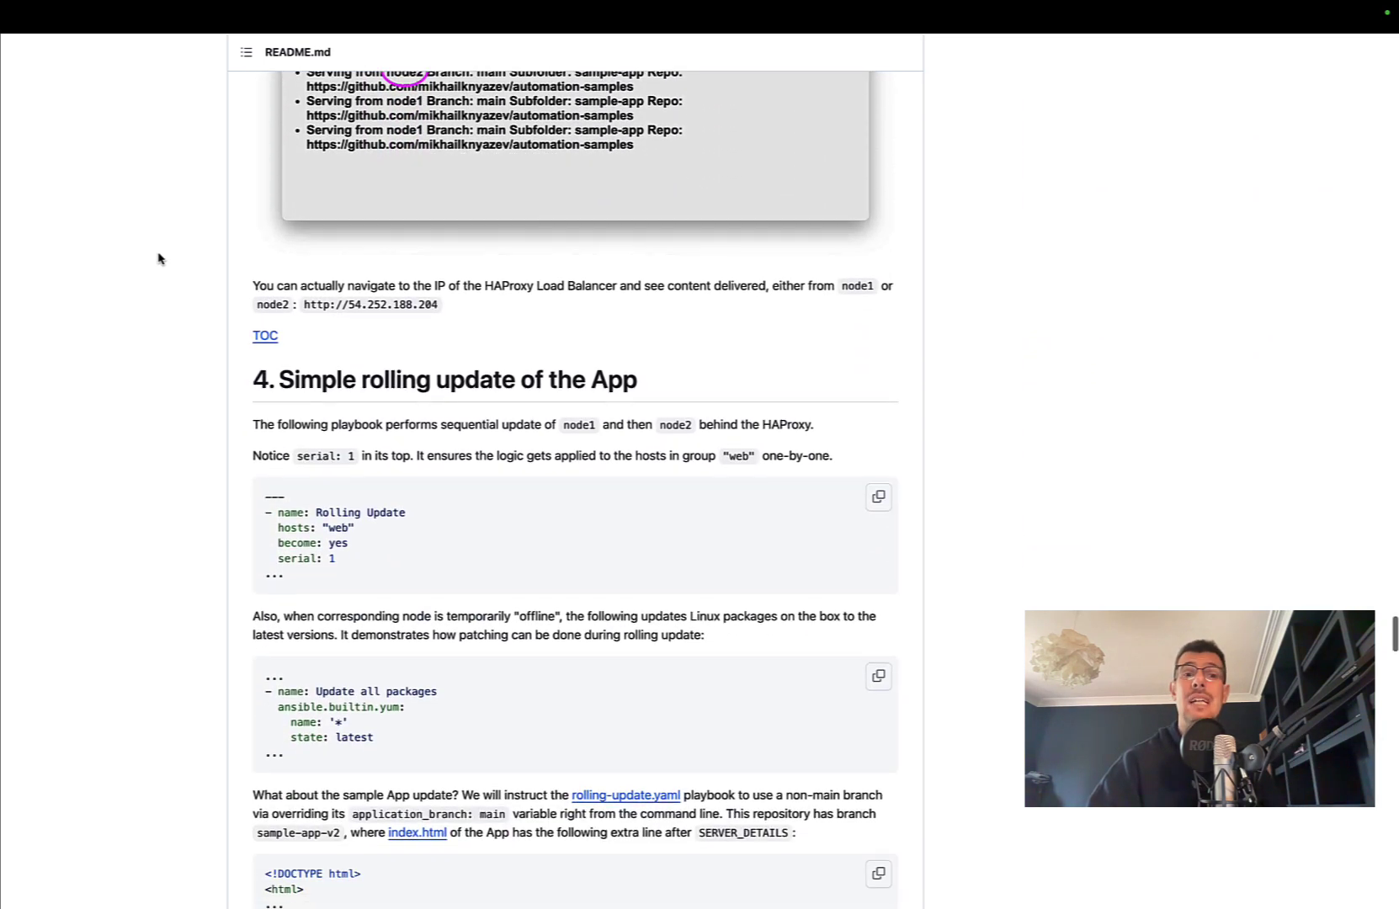
scroll(160, 259, "down", 2)
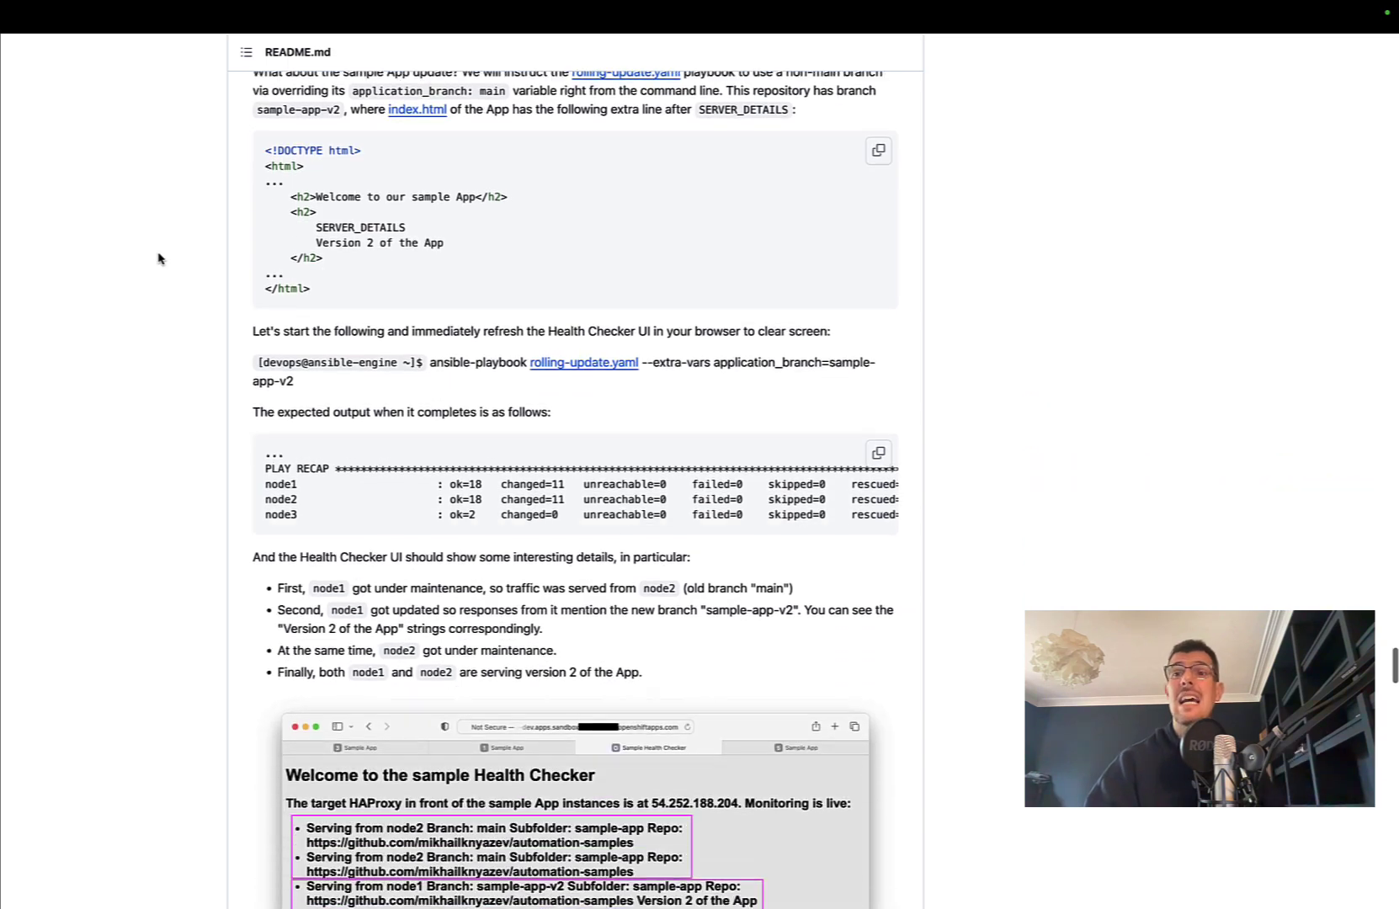
scroll(160, 258, "down", 3)
scroll(159, 257, "down", 2)
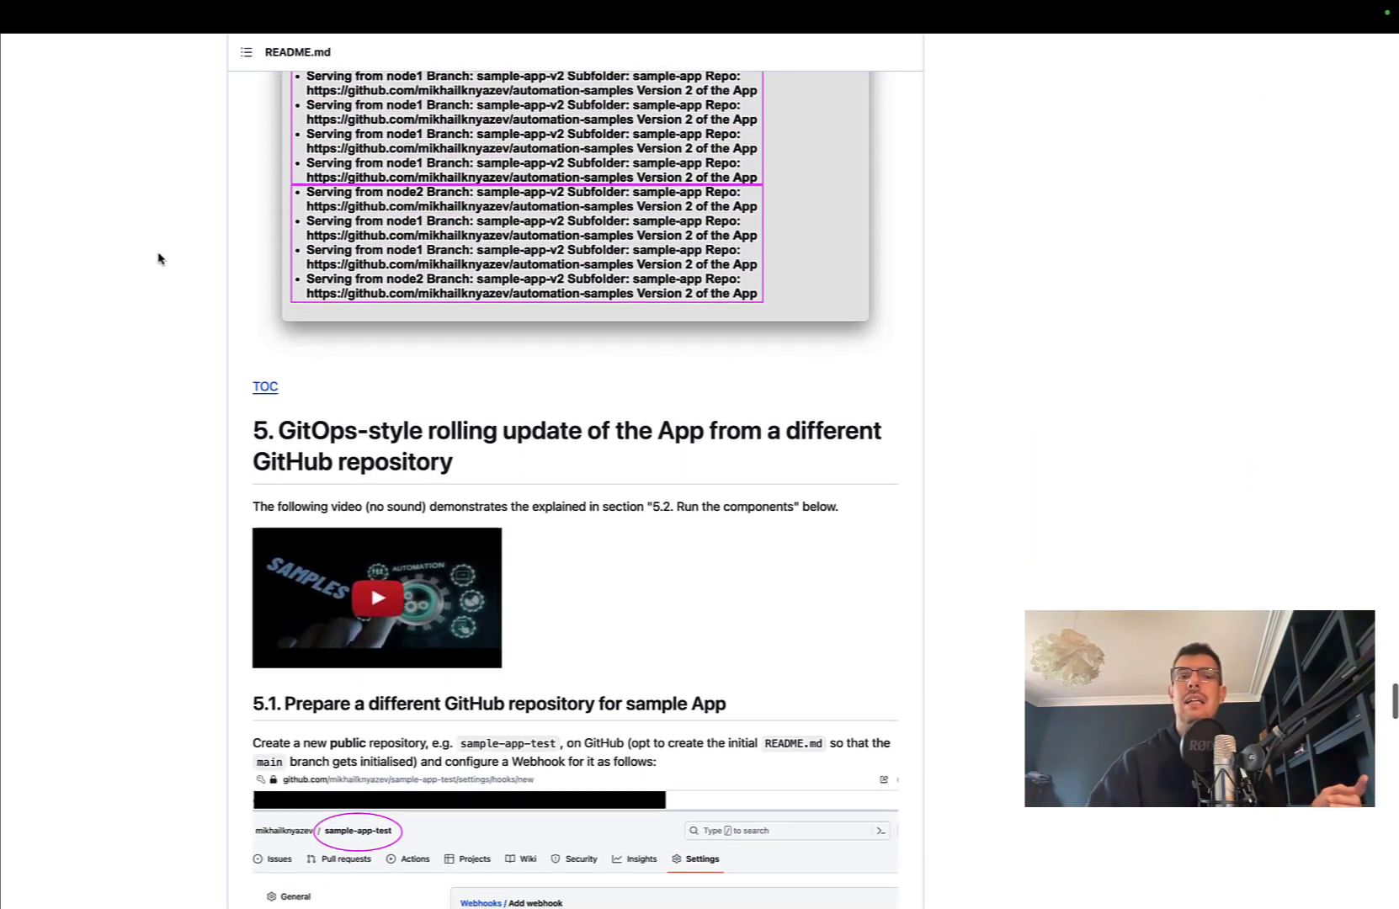
scroll(159, 258, "down", 4)
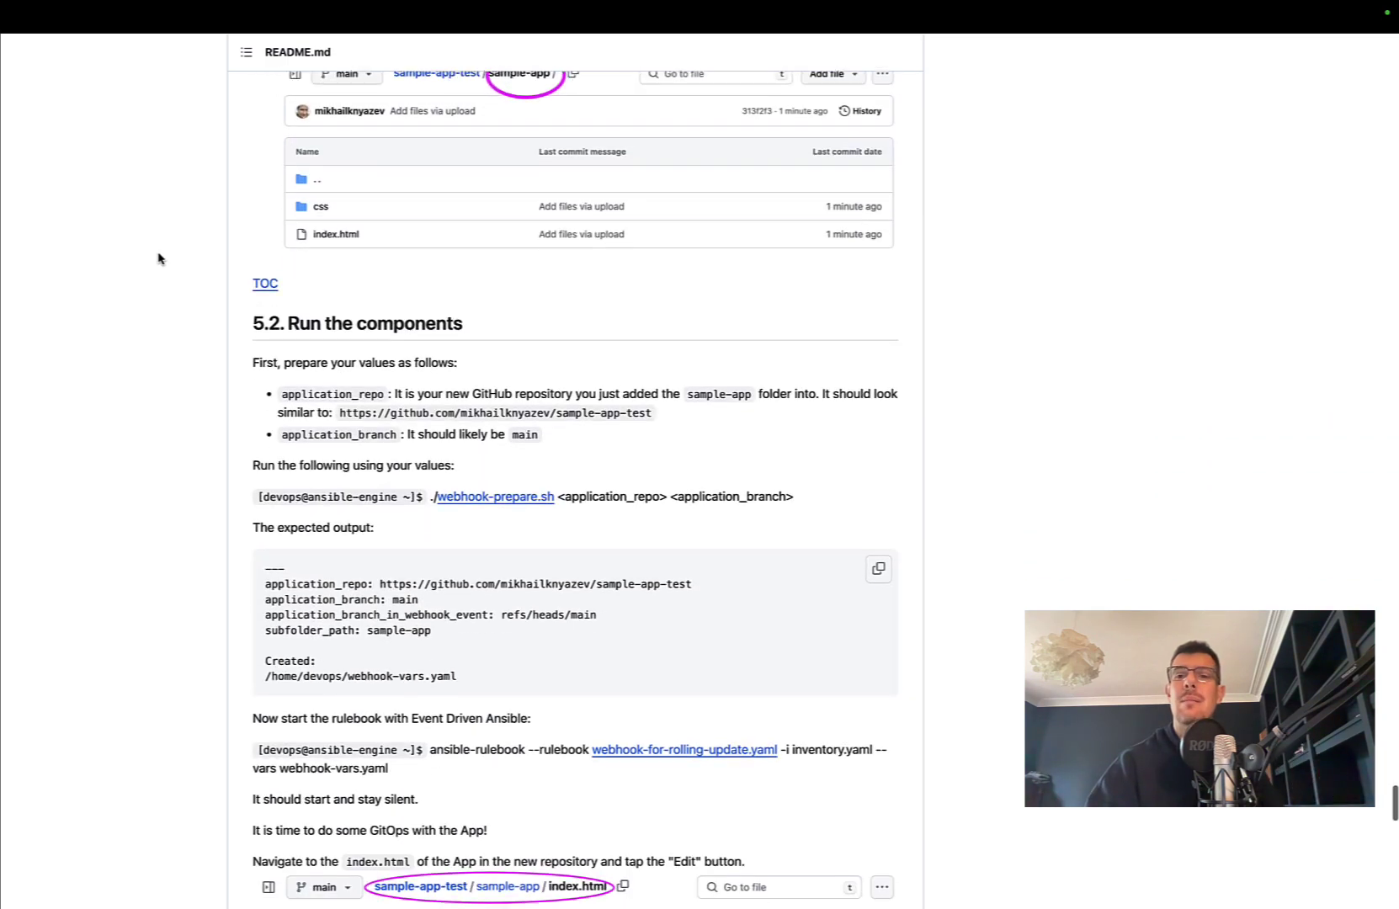
scroll(160, 259, "down", 7)
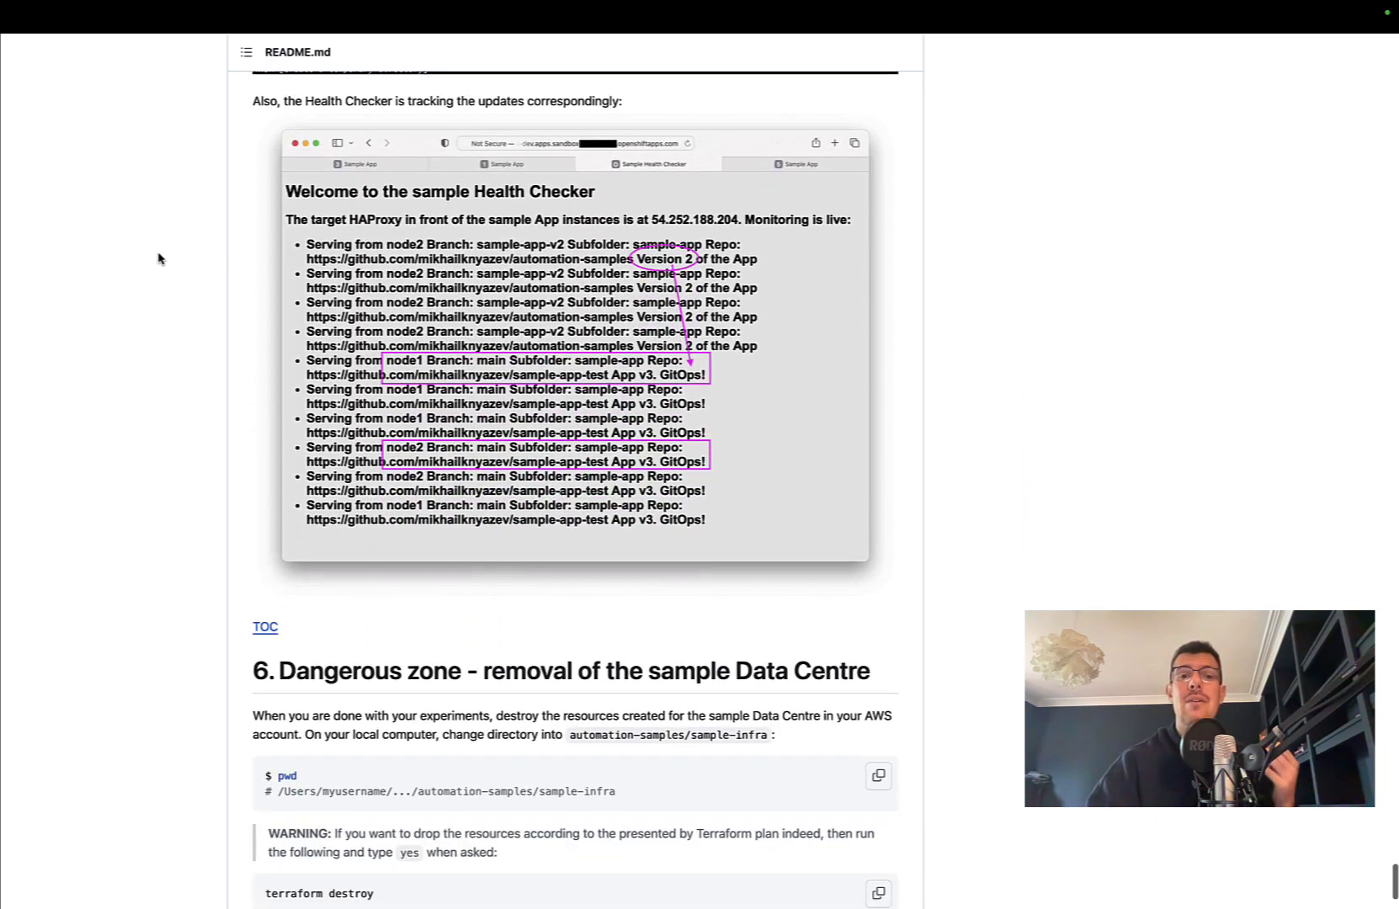
scroll(159, 258, "down", 2)
scroll(159, 258, "up", 6)
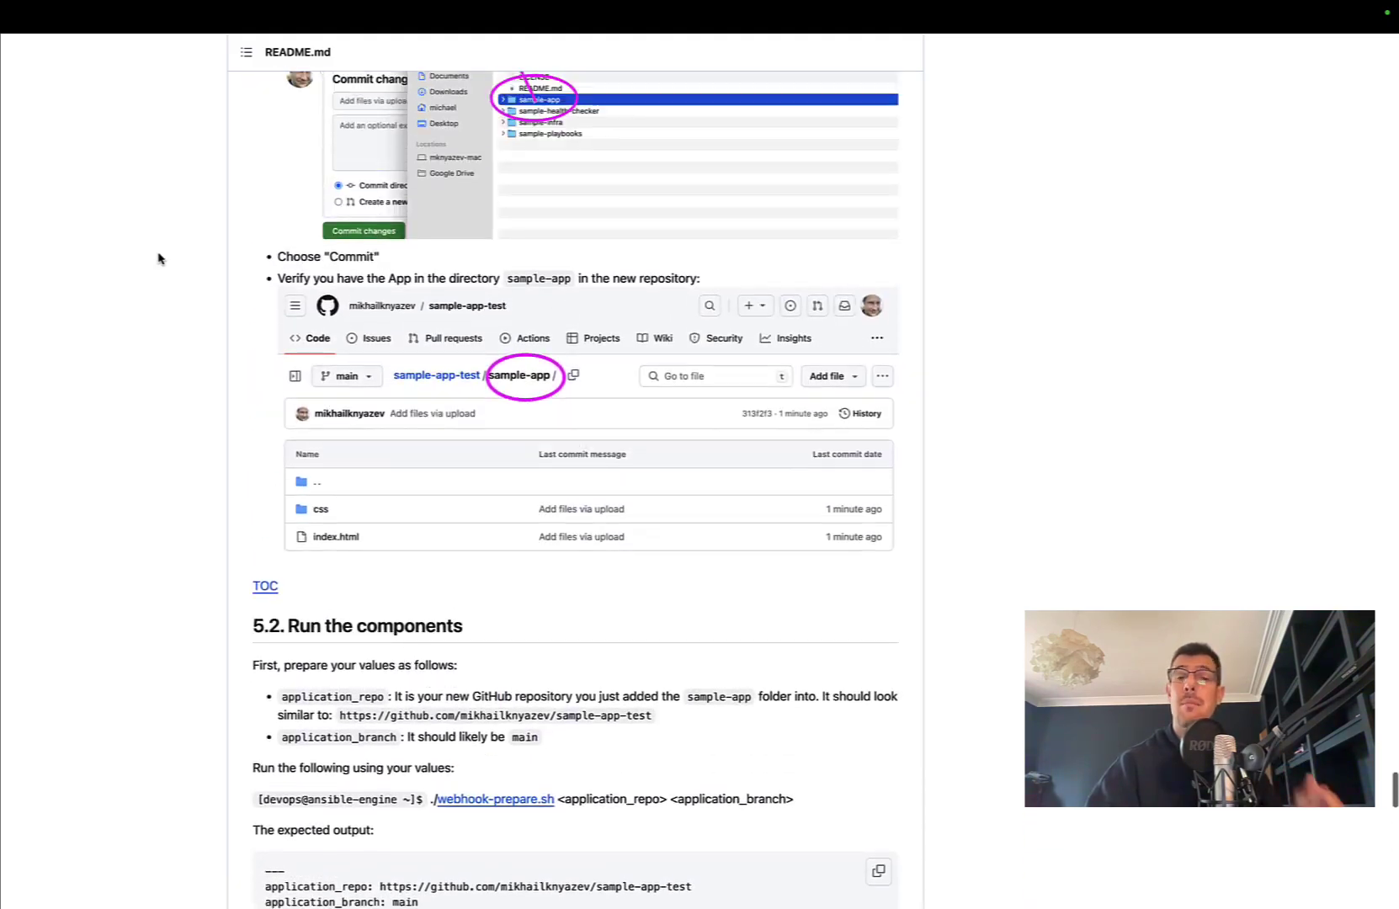
scroll(160, 259, "up", 3)
scroll(159, 259, "up", 4)
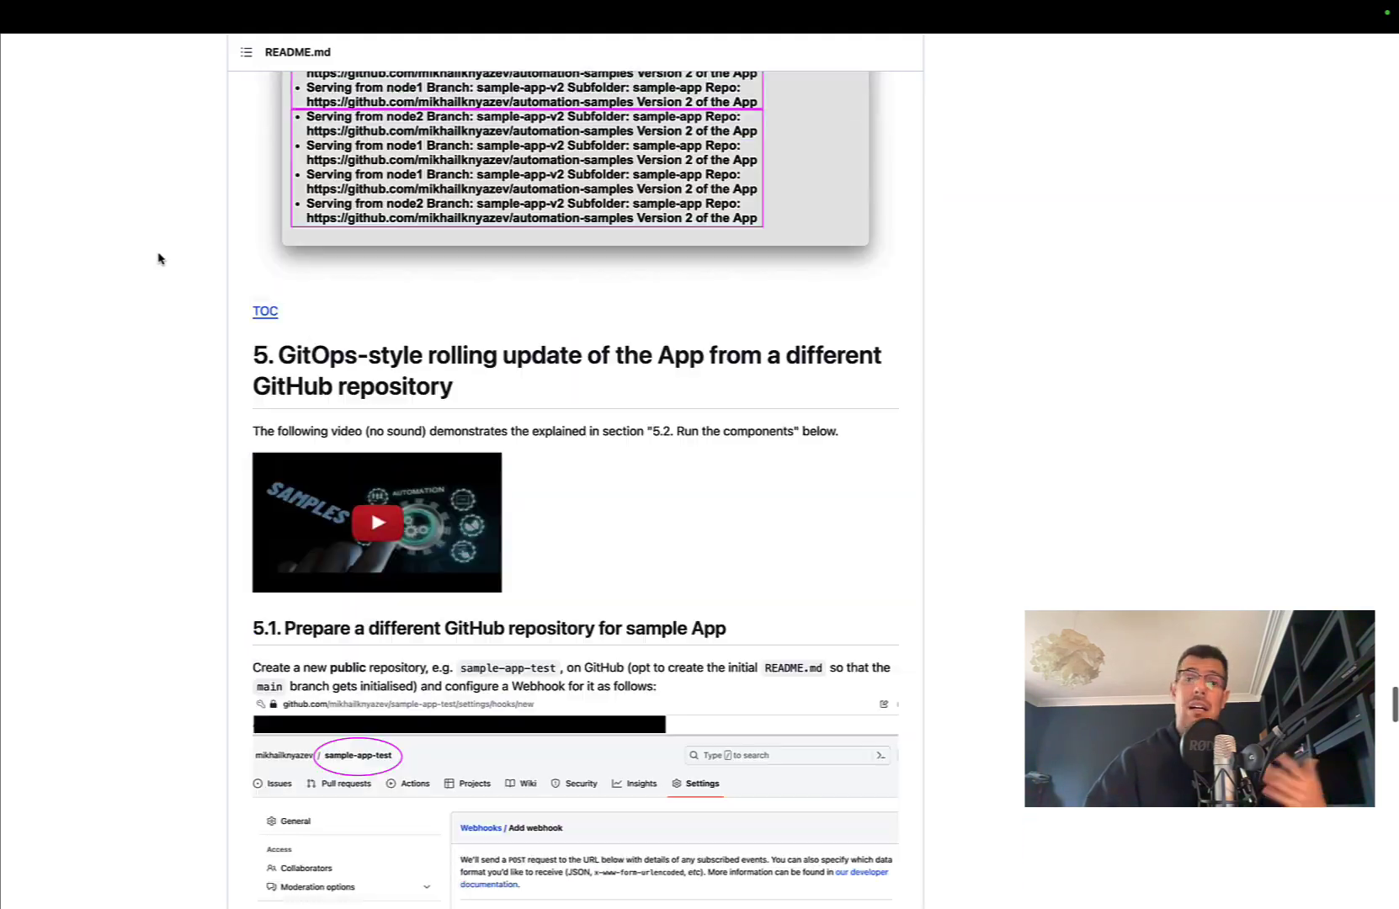
scroll(160, 258, "up", 8)
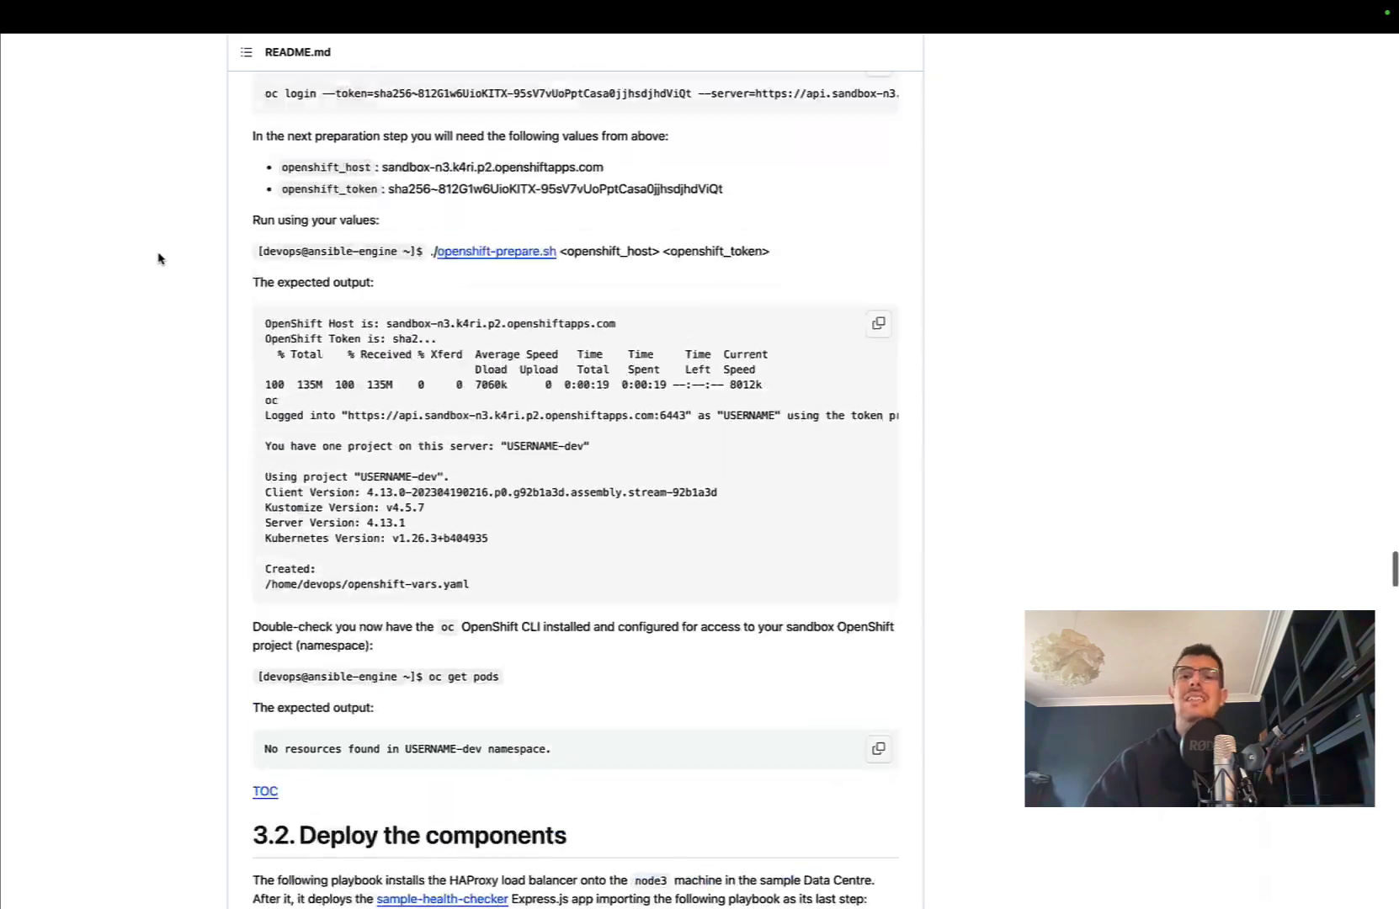
scroll(160, 258, "up", 4)
scroll(160, 258, "down", 8)
scroll(160, 258, "up", 8)
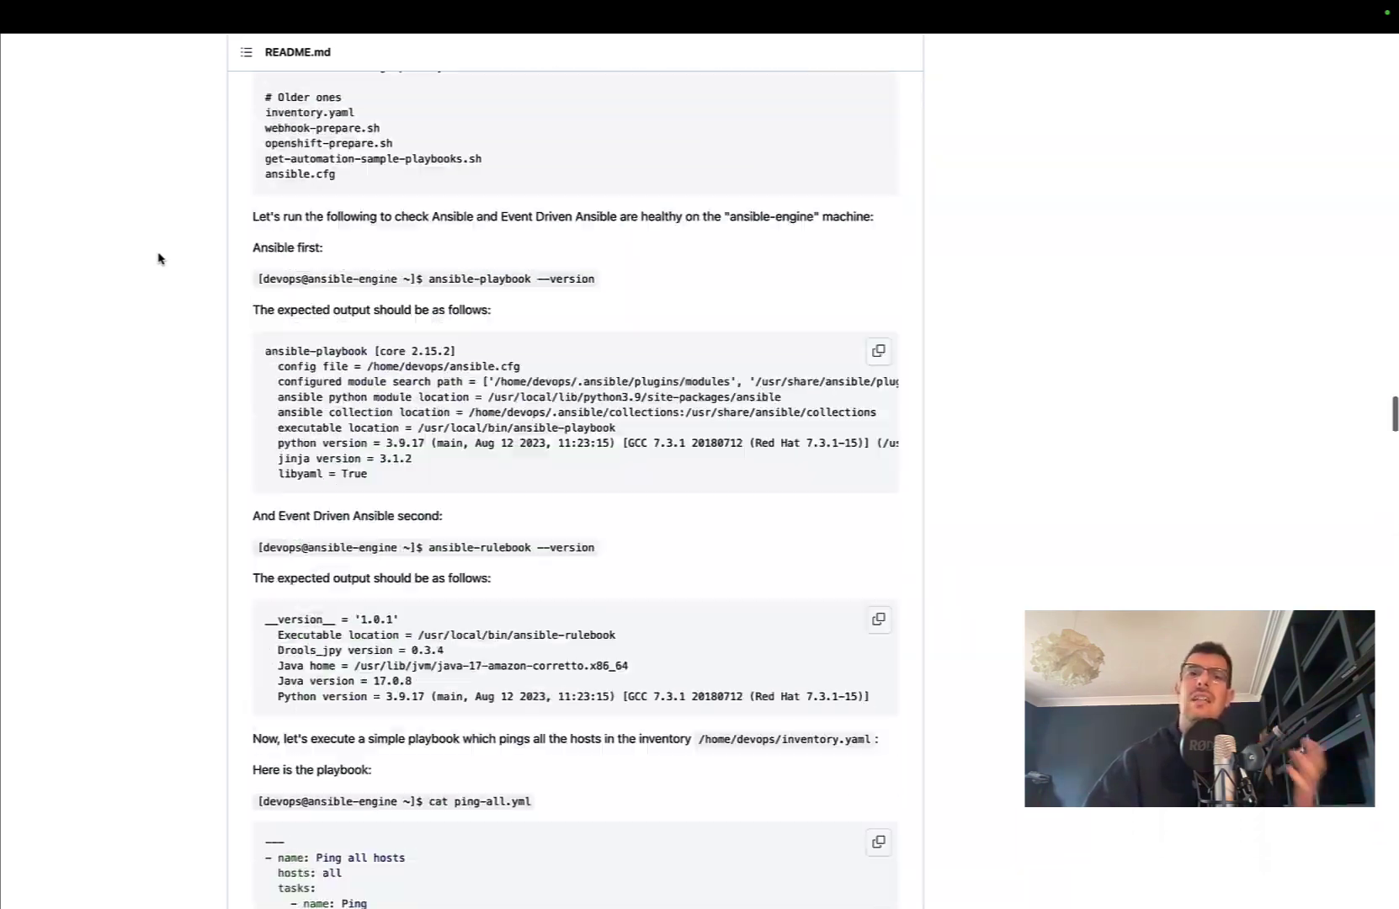
scroll(160, 258, "up", 5)
scroll(160, 258, "up", 5)
scroll(160, 258, "up", 5)
scroll(160, 258, "up", 6)
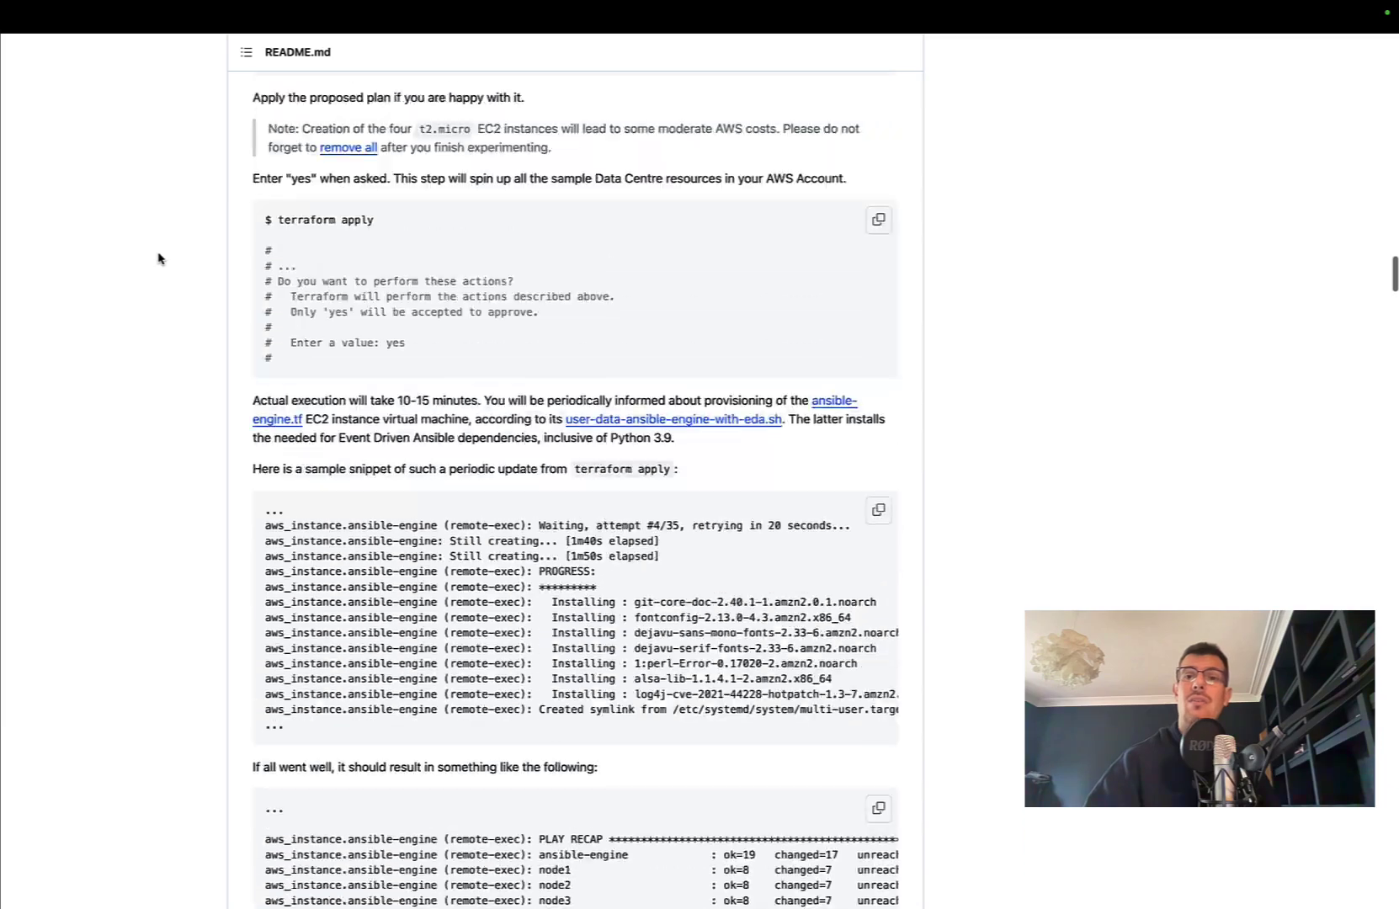
scroll(160, 257, "up", 6)
scroll(160, 258, "up", 6)
scroll(160, 259, "up", 6)
scroll(160, 257, "up", 6)
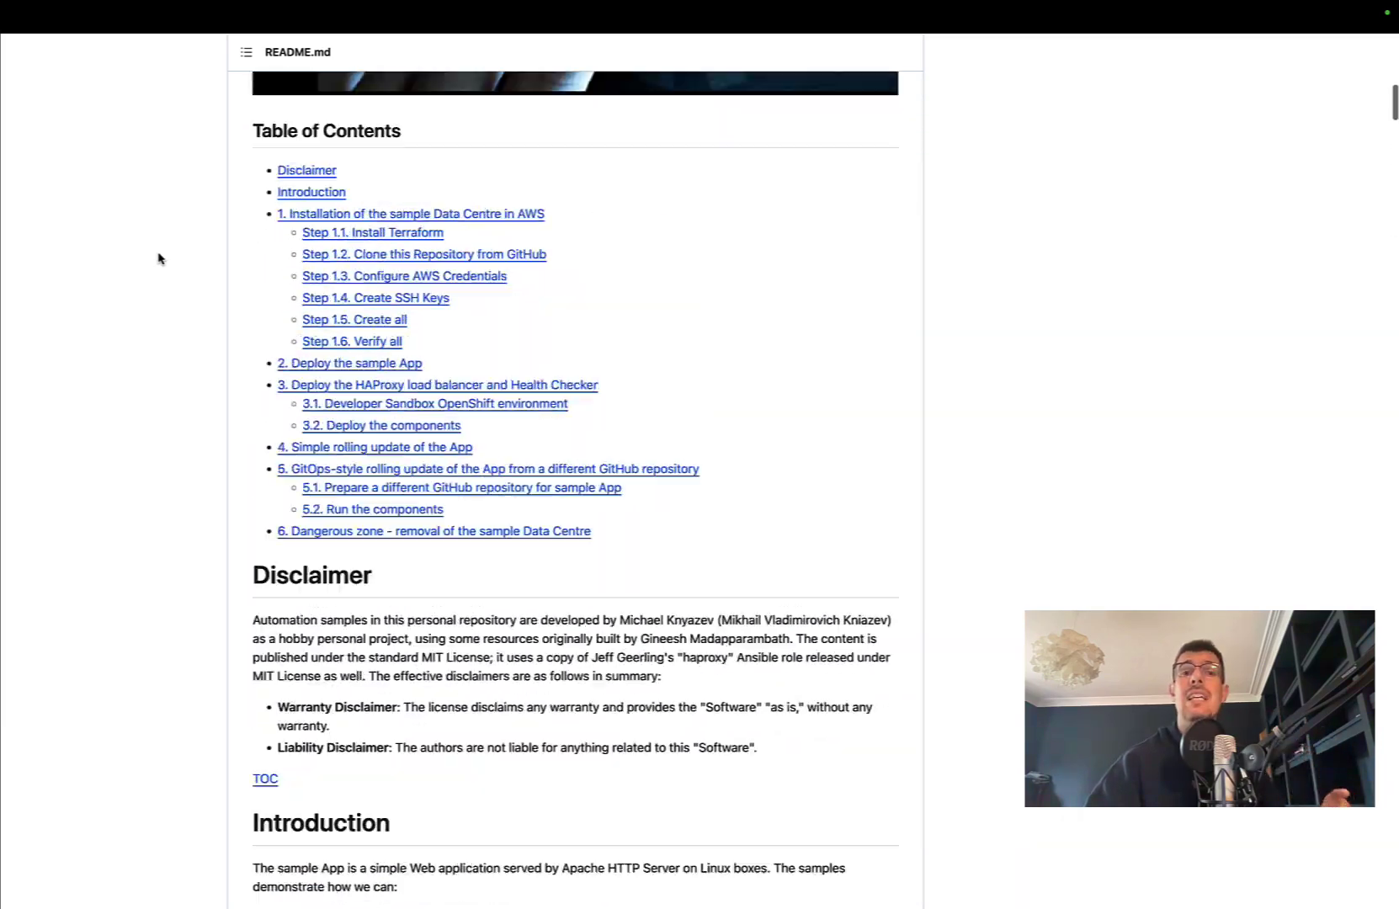
scroll(159, 258, "up", 5)
scroll(159, 258, "up", 5)
scroll(160, 257, "up", 4)
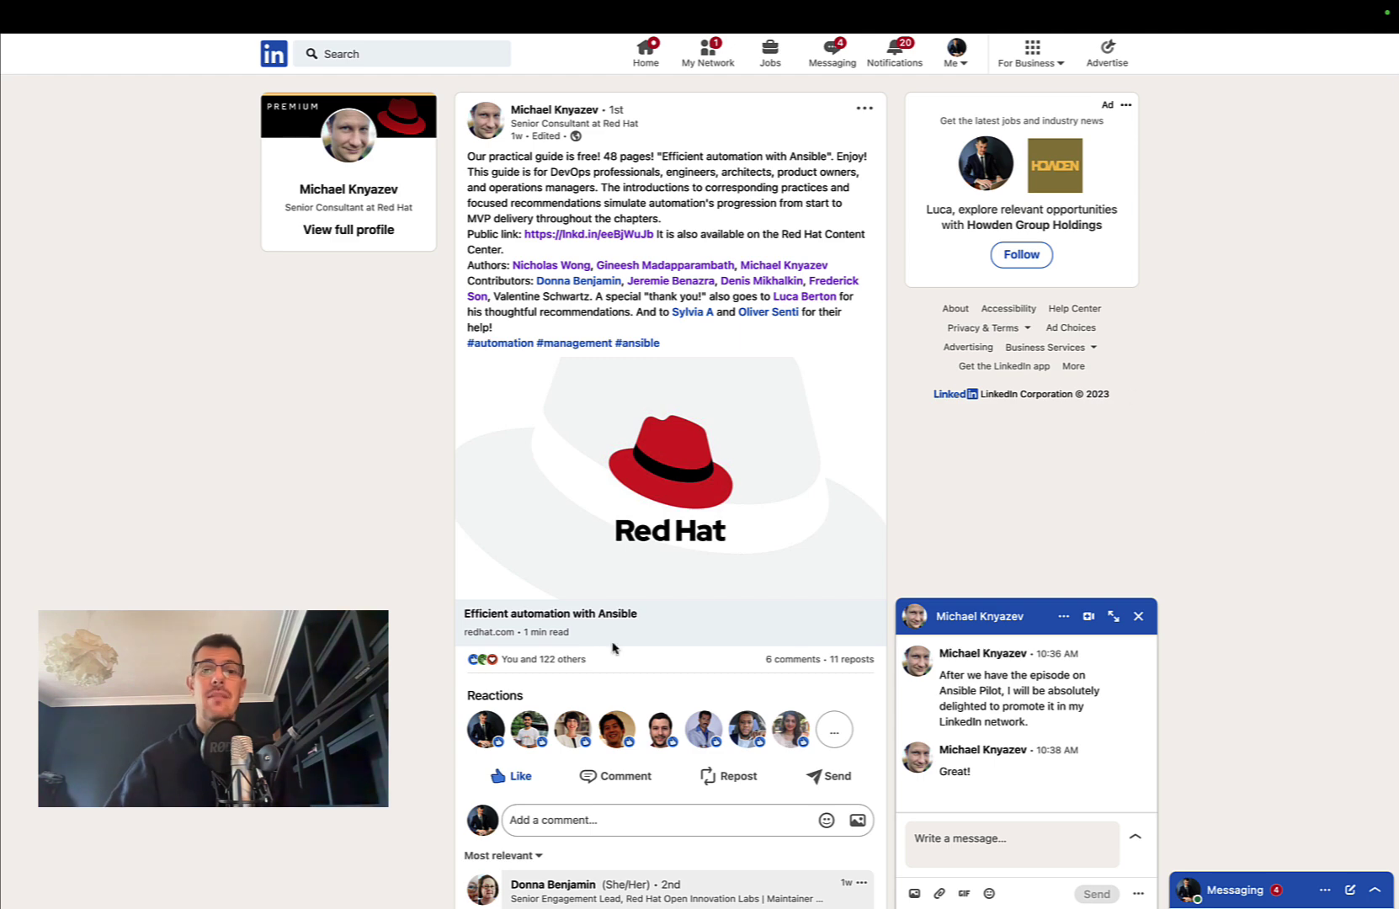
scroll(423, 639, "down", 4)
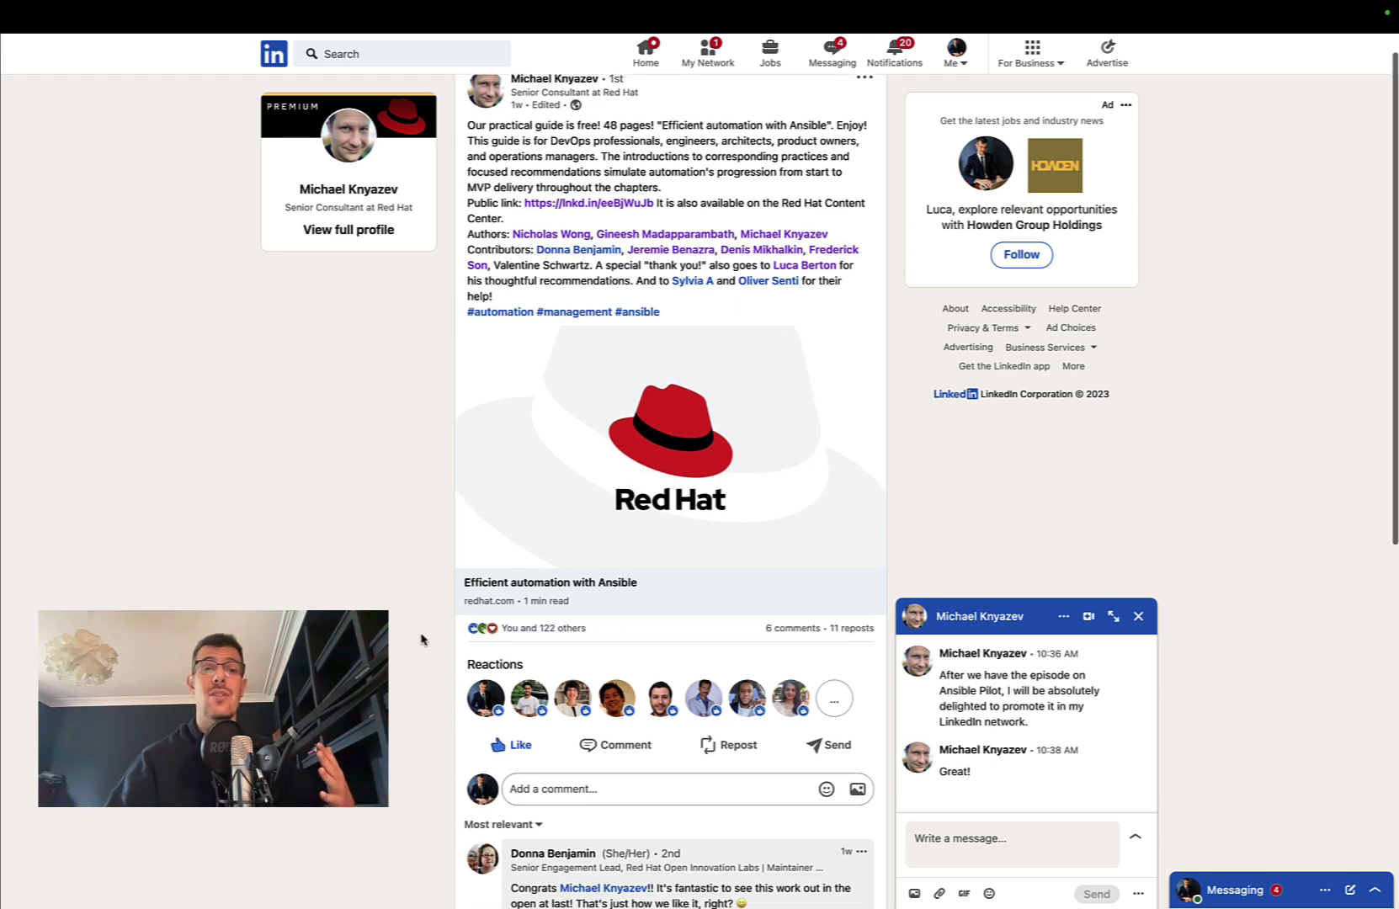
scroll(424, 639, "down", 4)
scroll(423, 640, "down", 3)
scroll(423, 640, "down", 2)
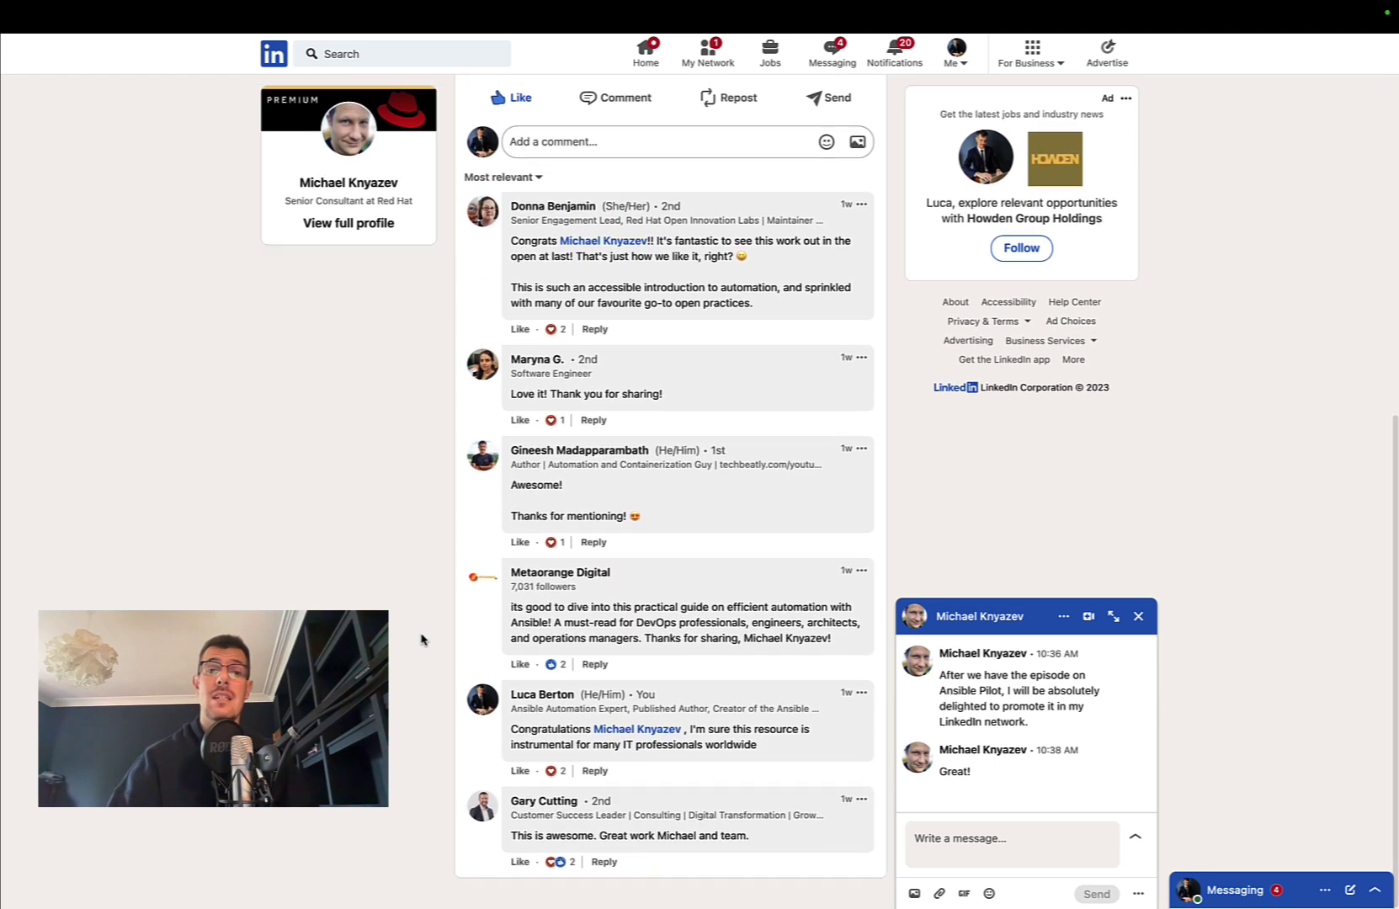
scroll(424, 639, "up", 8)
scroll(423, 640, "up", 1)
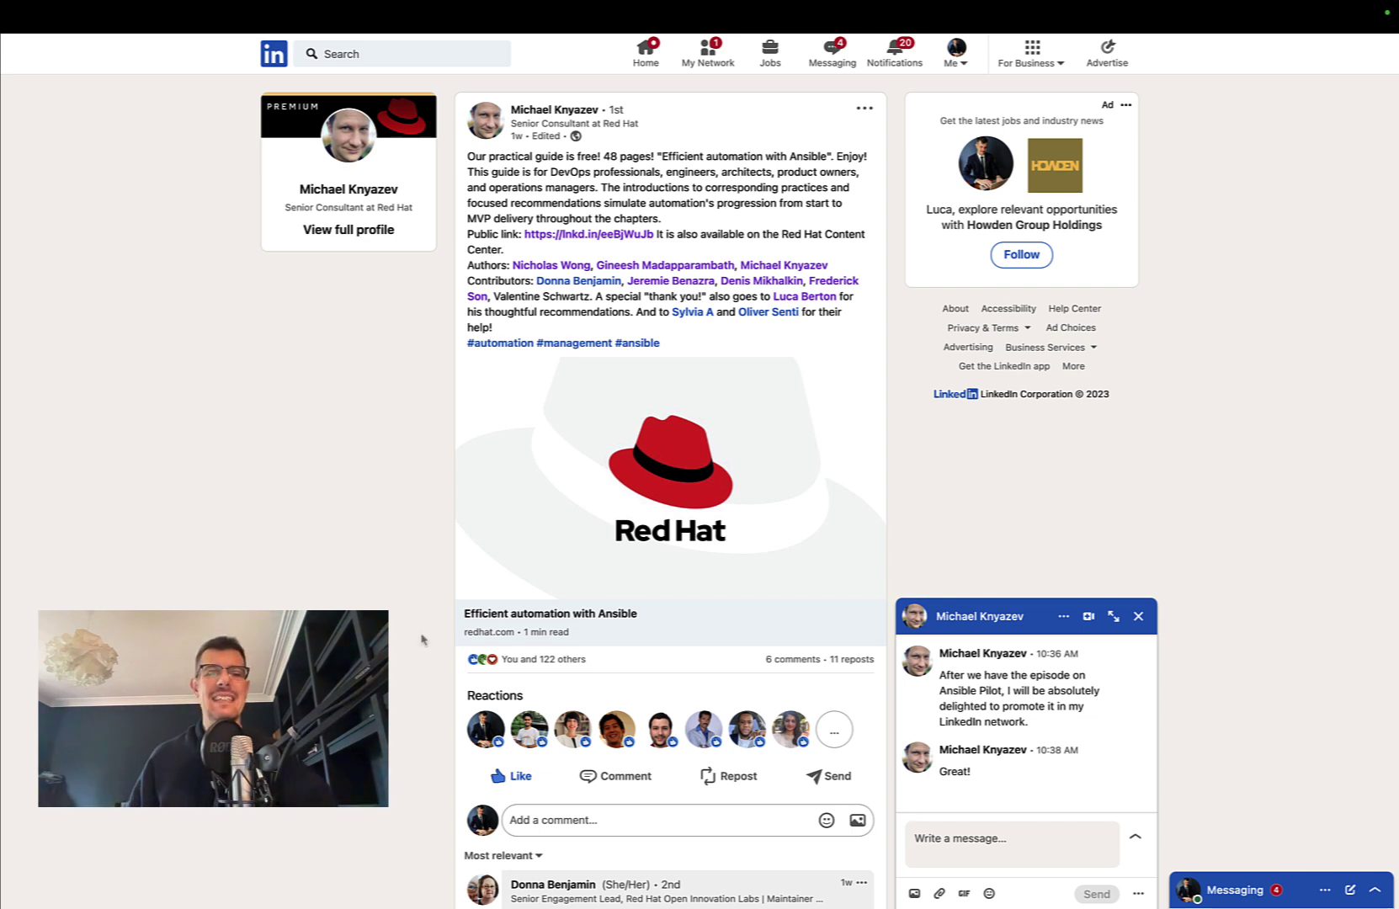
Step: Close the chat window with the post's author
left_click(1139, 618)
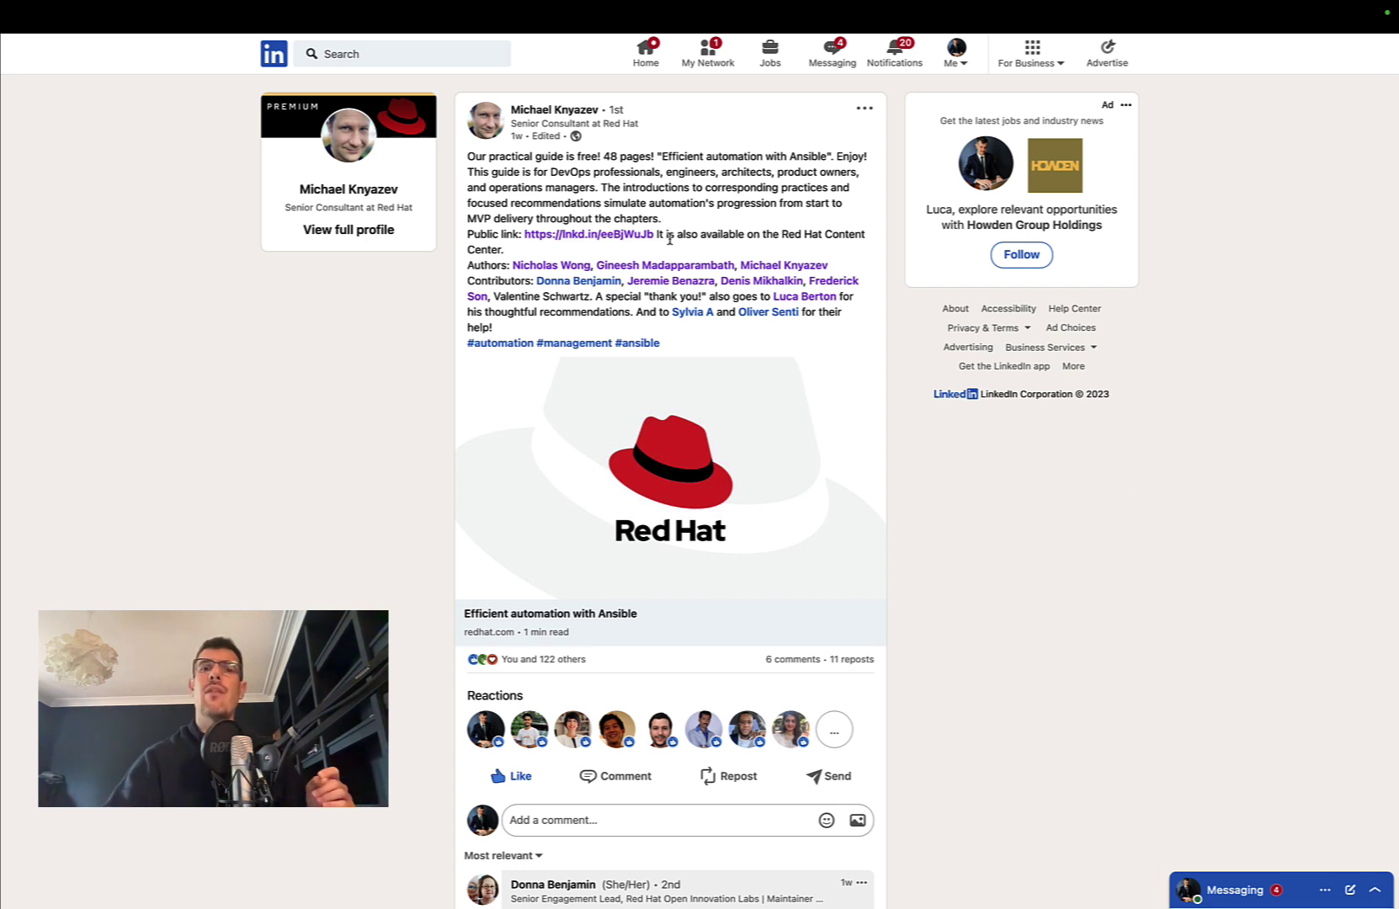
Step: Follow the post's lnkd.in link to the Red Hat guide page
left_click(647, 237)
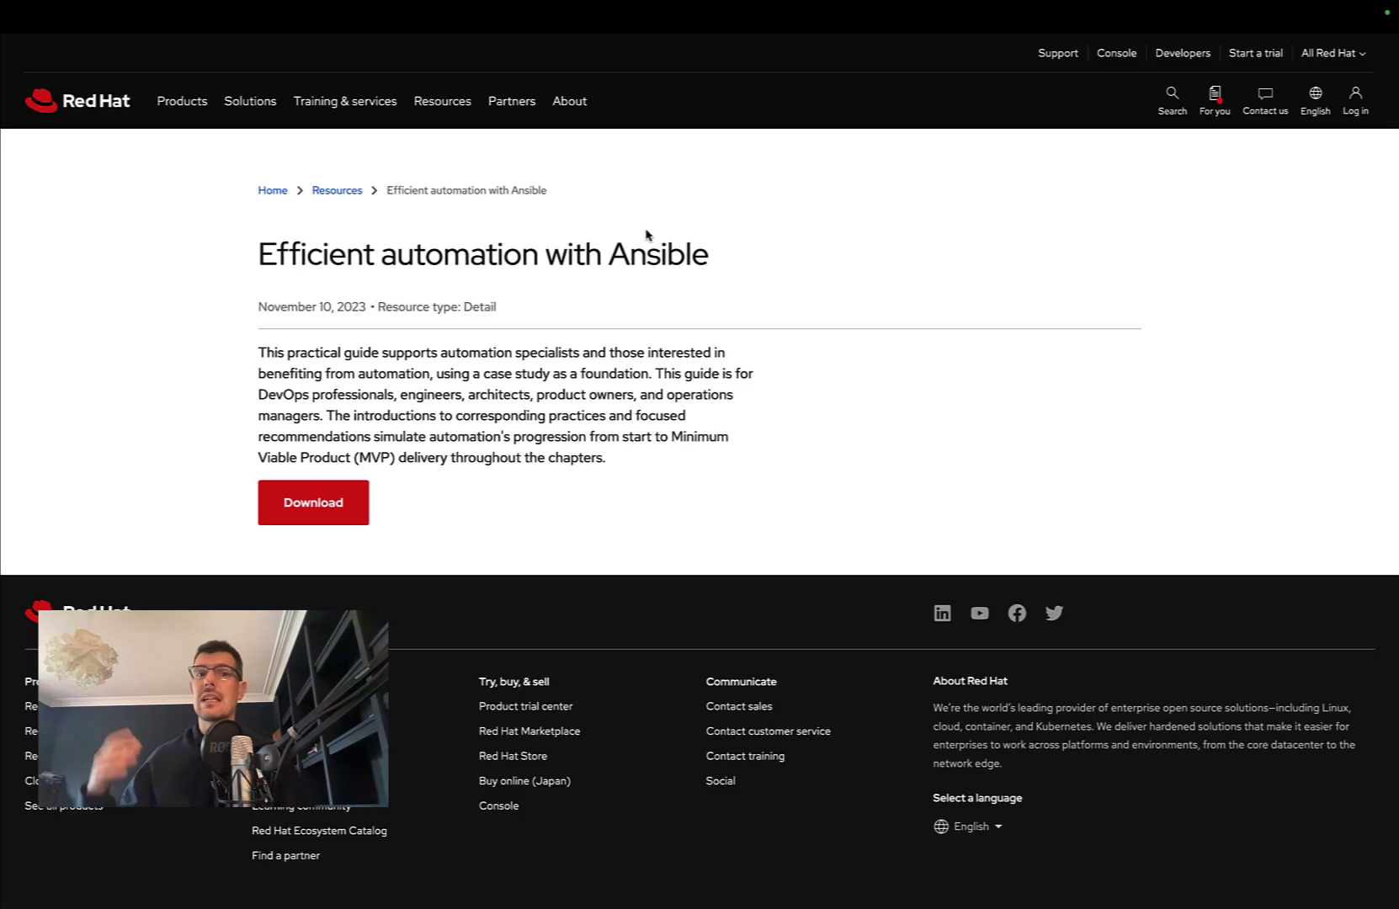